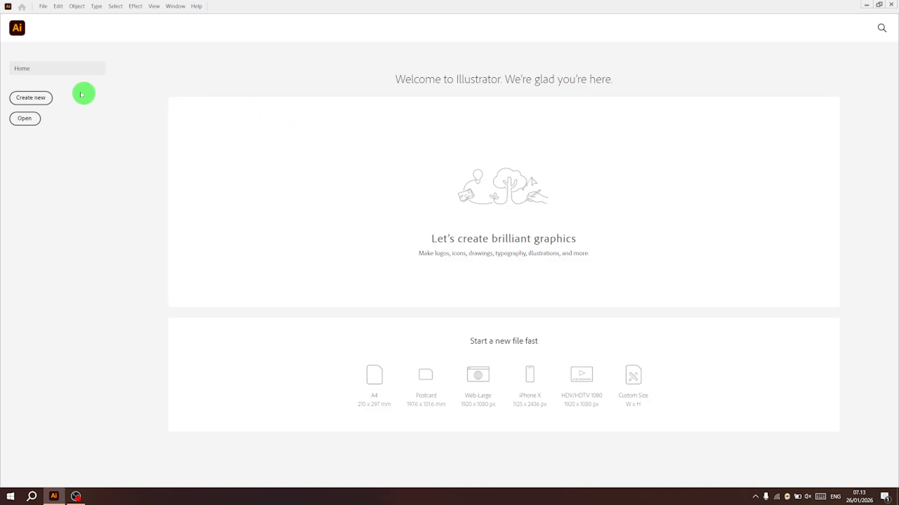
# - Create a new 1080 x 1080 px document in RGB colour mode with 72 ppi raster effects
pyautogui.click(39, 99)
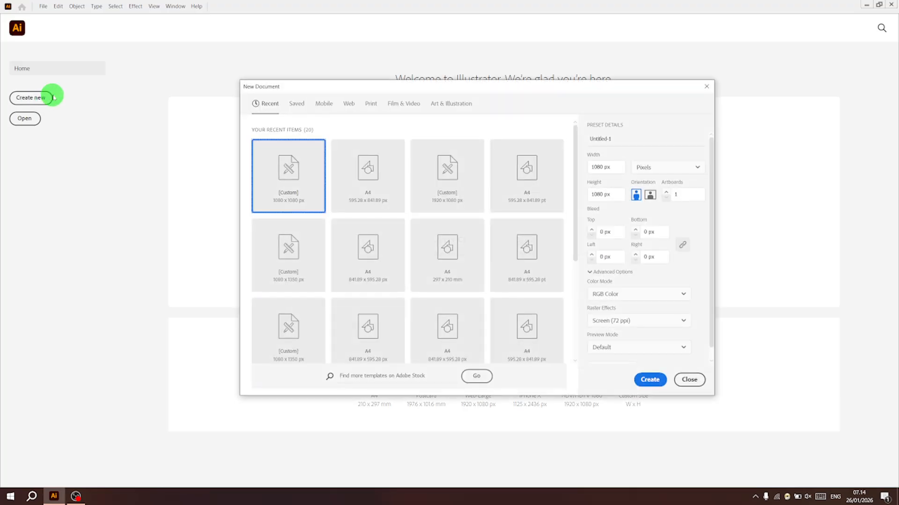
pyautogui.moveTo(520, 86); pyautogui.dragTo(484, 69)
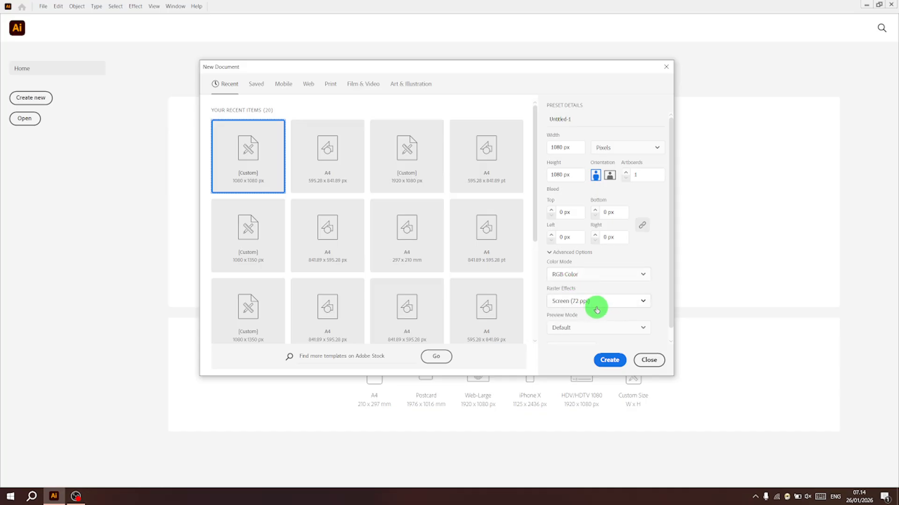
pyautogui.click(611, 360)
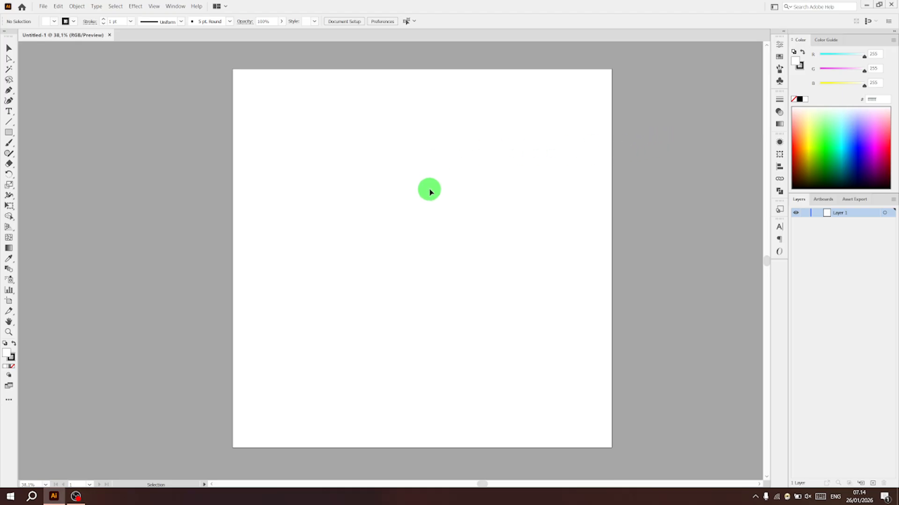
# - Set the fill to none and the stroke colour to light blue 4ecdff, using empty space outside the artboard
pyautogui.hotkey('ctrl', '-')
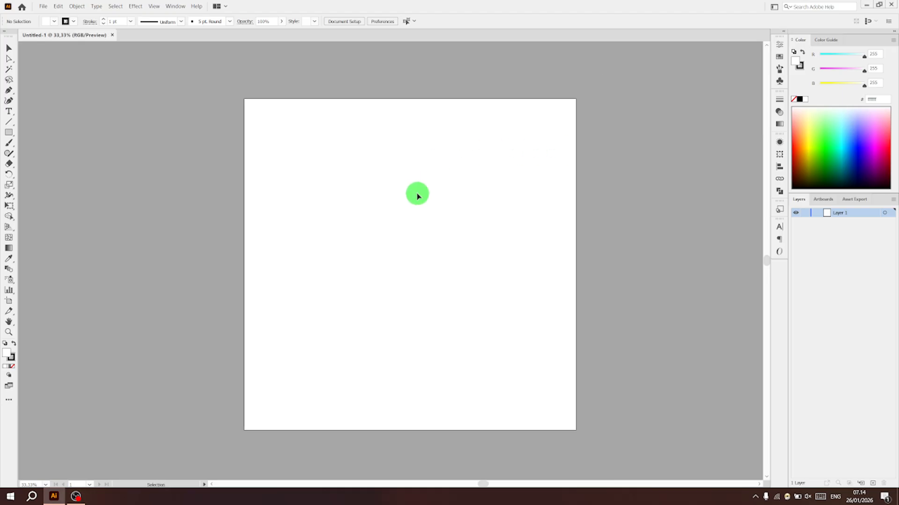
pyautogui.moveTo(197, 218); pyautogui.dragTo(231, 217)
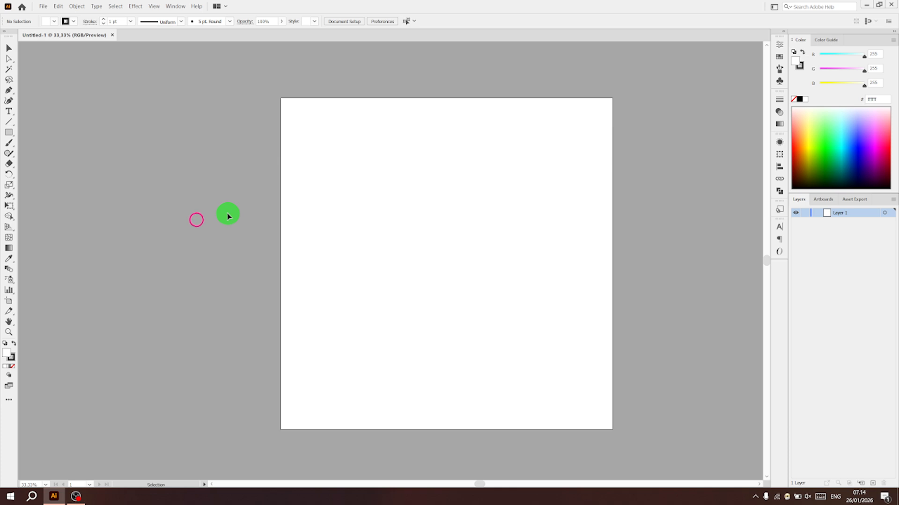
pyautogui.hotkey('ctrl', '-')
pyautogui.moveTo(113, 242); pyautogui.dragTo(580, 246)
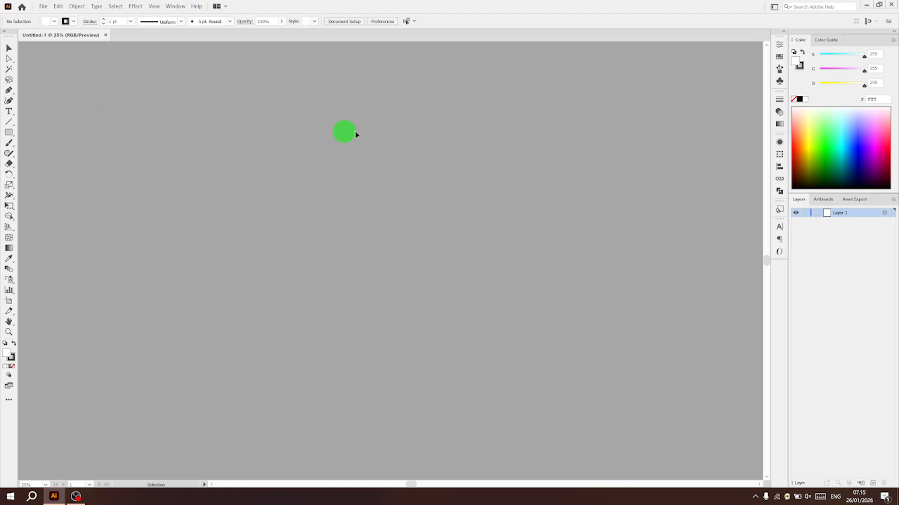
pyautogui.click(794, 100)
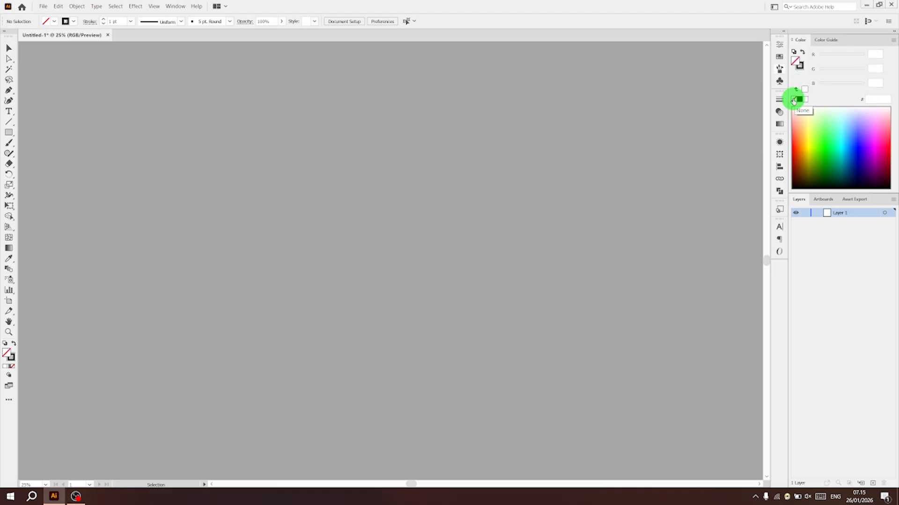
pyautogui.click(800, 66)
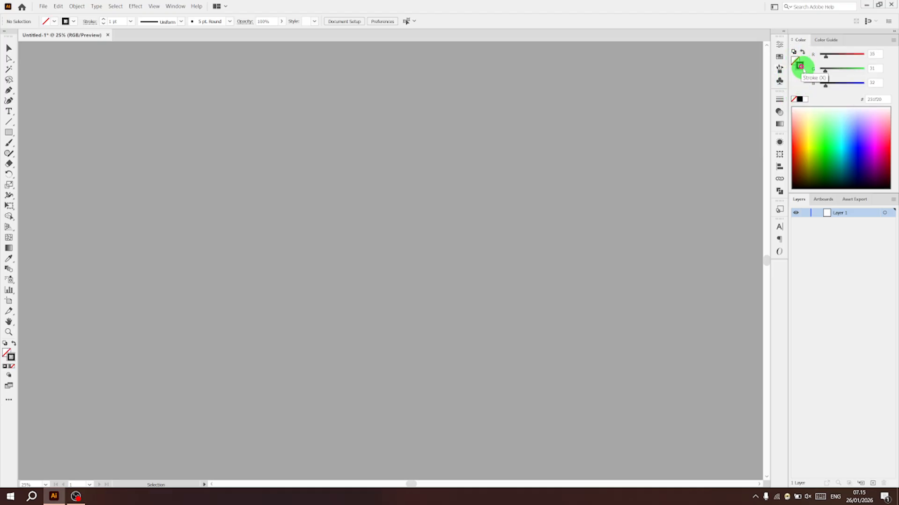
pyautogui.click(845, 134)
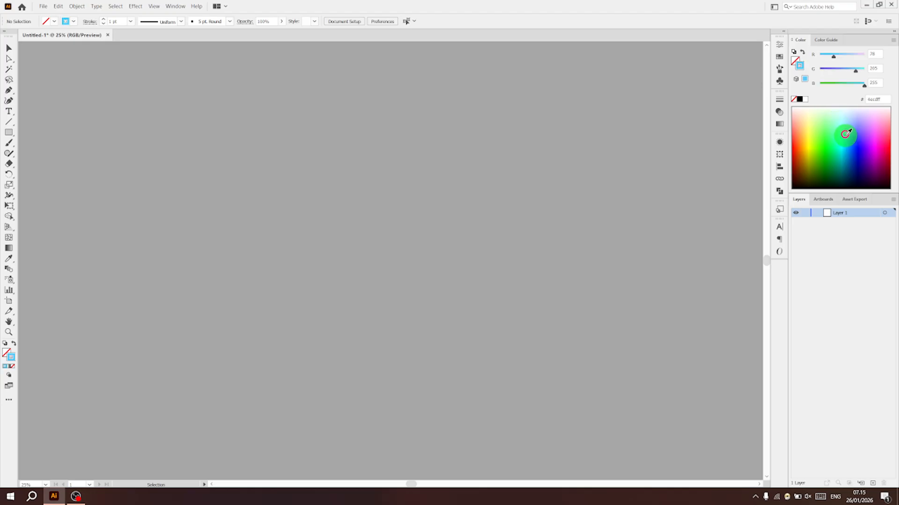
# - Change the highlight colour of Layer 1 to black in its layer options
pyautogui.doubleClick(866, 215)
pyautogui.doubleClick(544, 195)
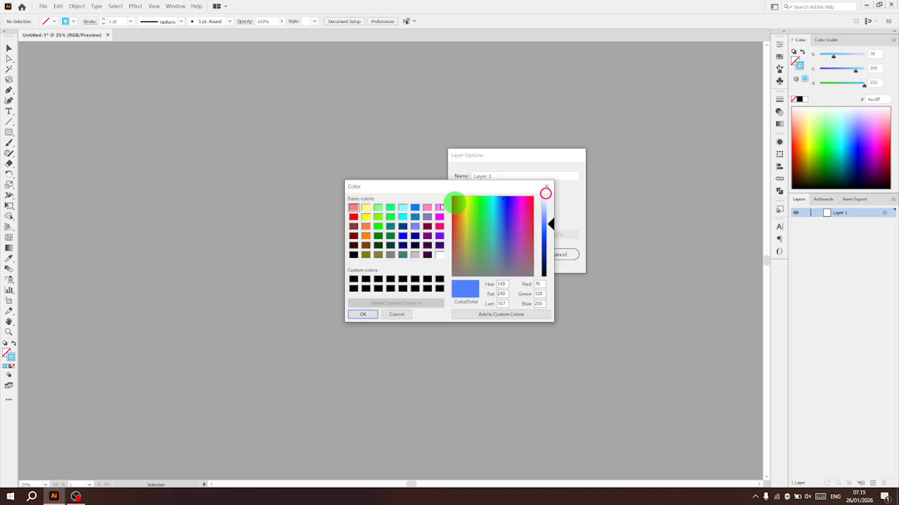
pyautogui.click(353, 255)
pyautogui.click(362, 314)
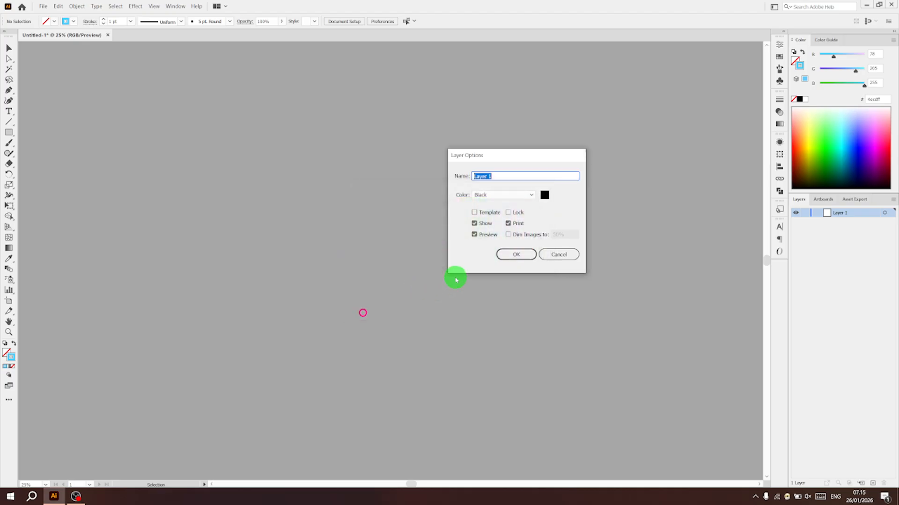
pyautogui.click(506, 255)
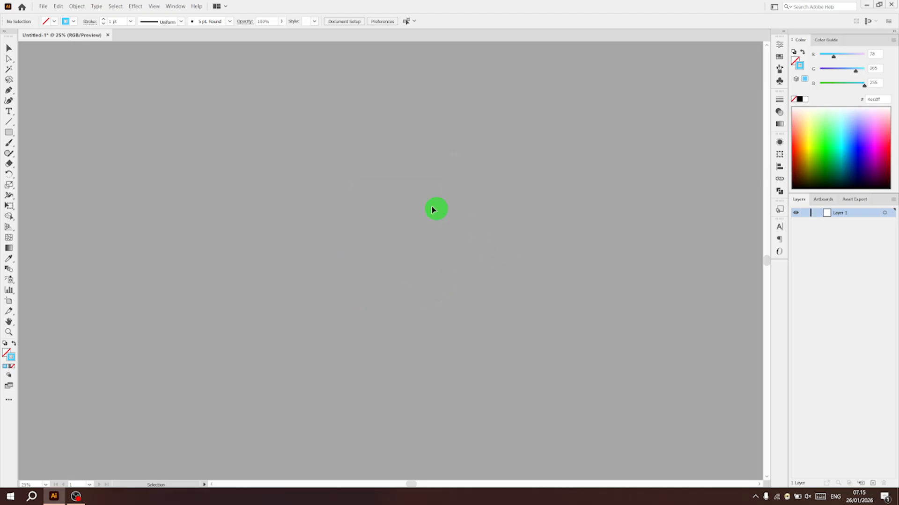
# - Set the stroke weight to 18 pt and draw a closed oval from four smooth anchor points with the Pen tool
pyautogui.click(130, 21)
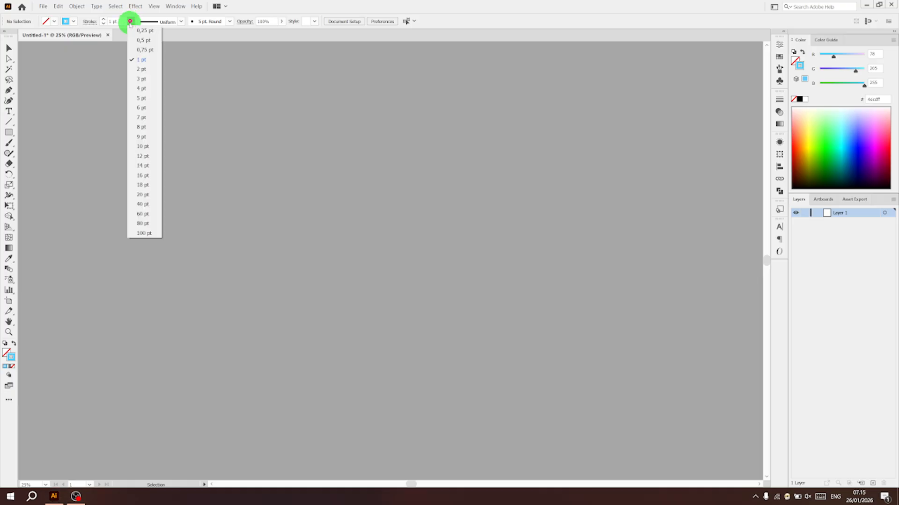
pyautogui.click(150, 184)
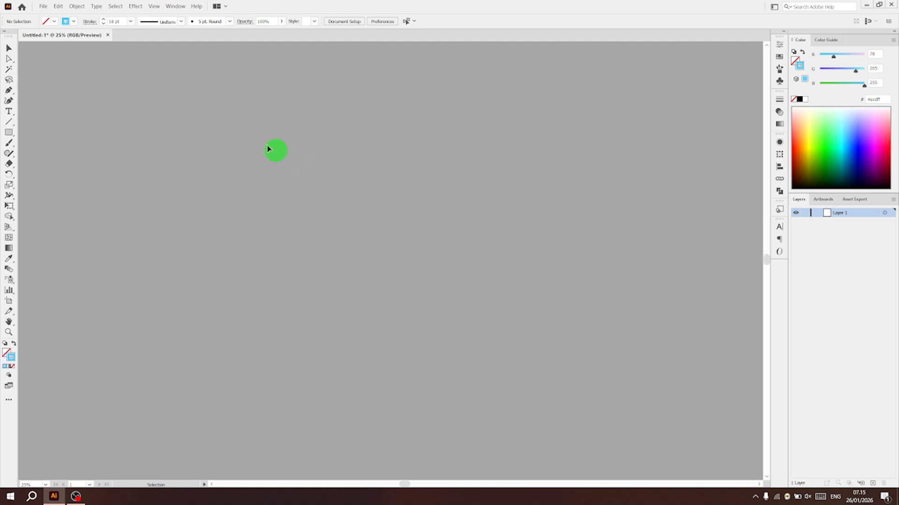
pyautogui.click(9, 90)
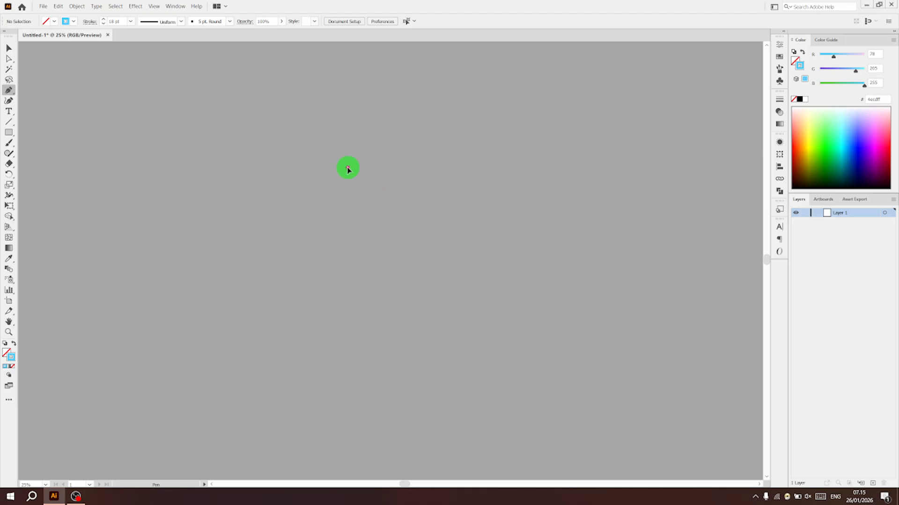
pyautogui.moveTo(359, 169); pyautogui.dragTo(409, 167)
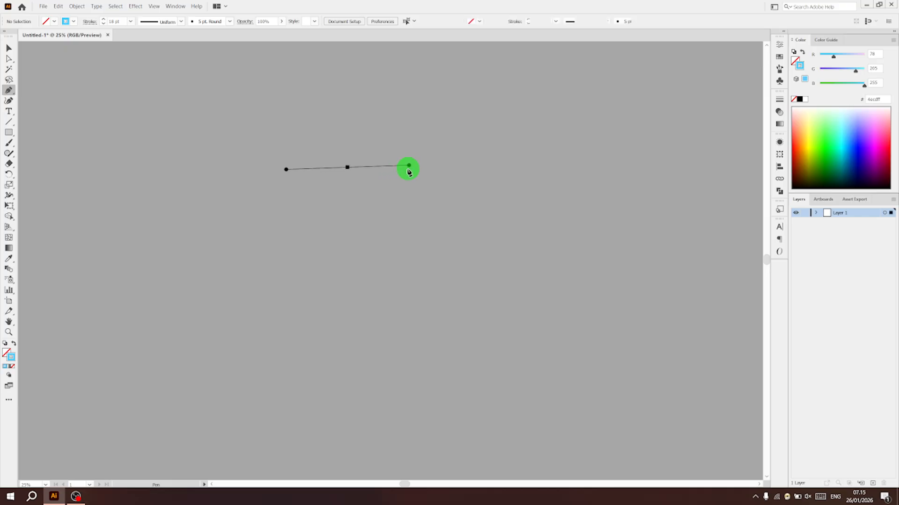
pyautogui.click(461, 255)
pyautogui.moveTo(463, 259); pyautogui.dragTo(465, 303)
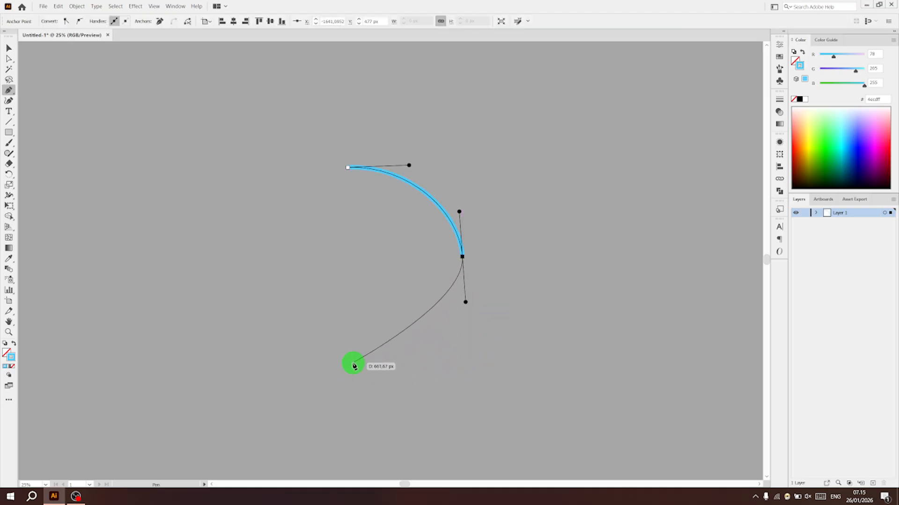
pyautogui.moveTo(355, 363); pyautogui.dragTo(295, 361)
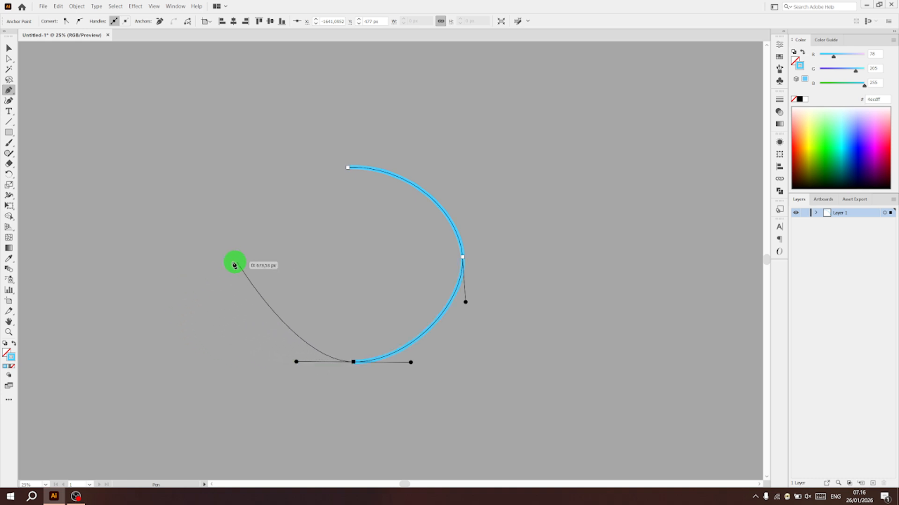
pyautogui.moveTo(239, 269); pyautogui.dragTo(236, 213)
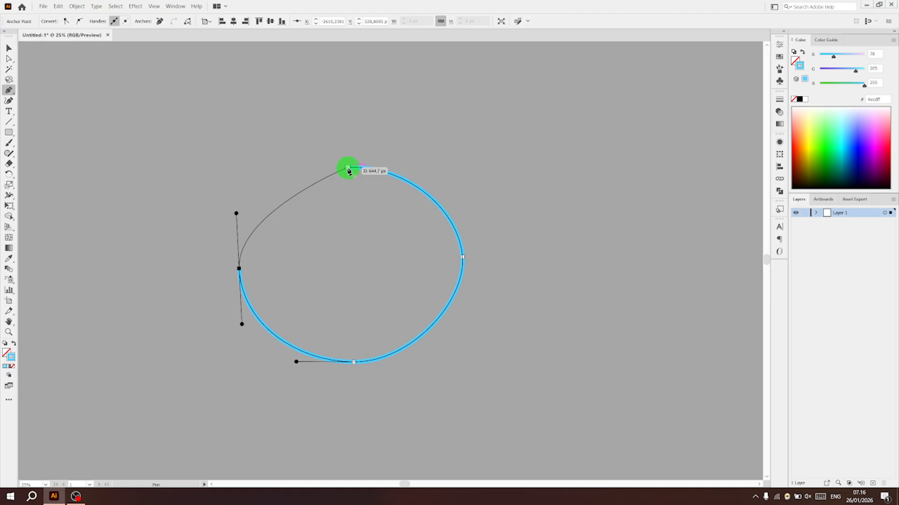
pyautogui.moveTo(349, 171); pyautogui.dragTo(404, 165)
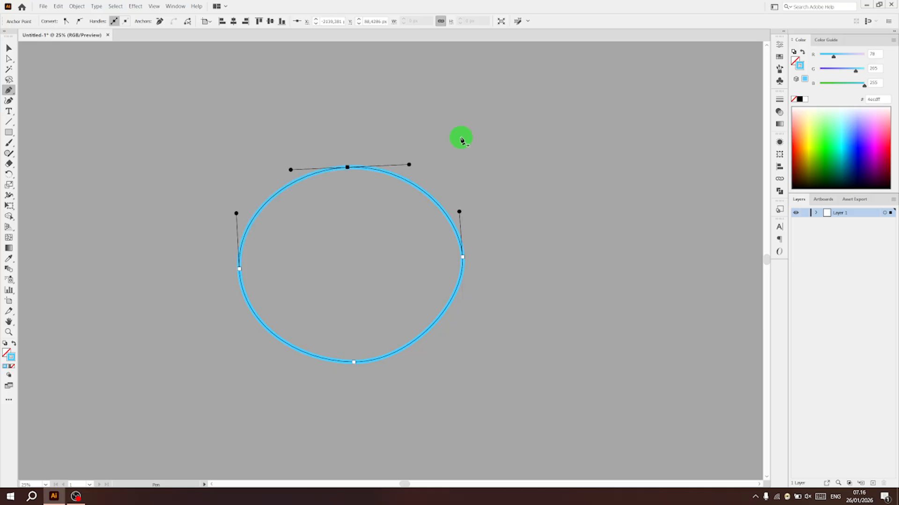
# - Raise the oval's top anchor point and shift its left anchor point slightly up and outward with Direct Selection
pyautogui.click(9, 59)
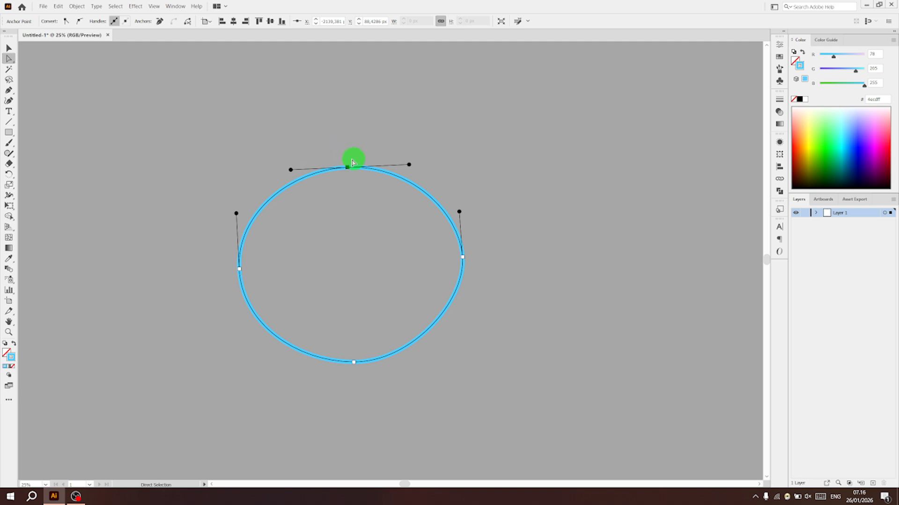
pyautogui.moveTo(347, 168); pyautogui.dragTo(347, 161)
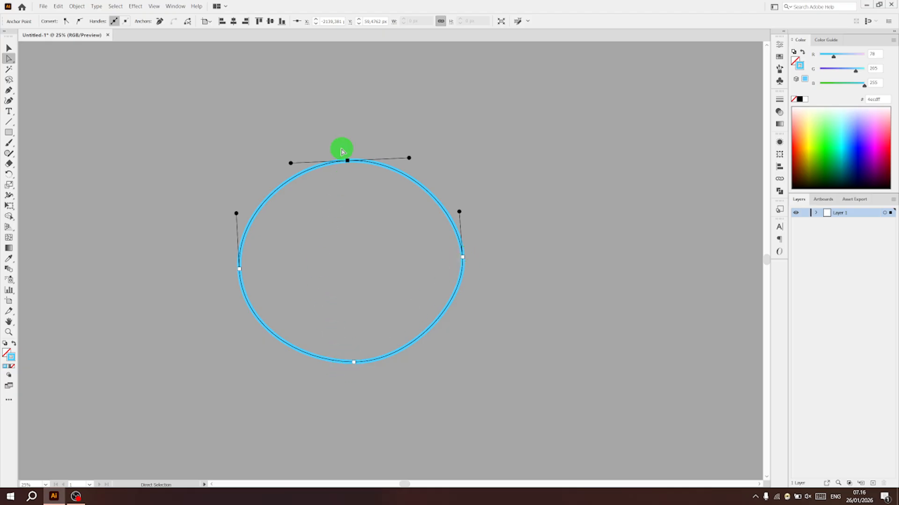
pyautogui.moveTo(347, 162); pyautogui.dragTo(347, 149)
pyautogui.click(240, 269)
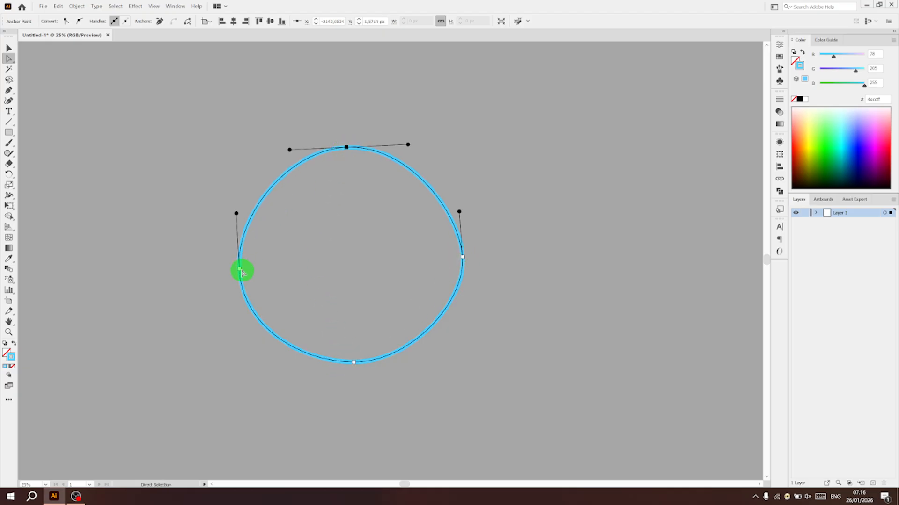
pyautogui.moveTo(239, 270); pyautogui.dragTo(233, 256)
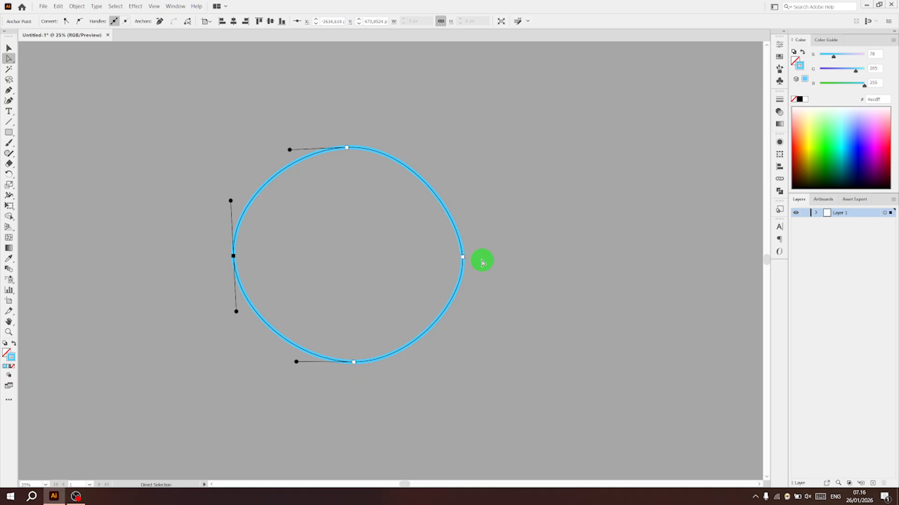
# - Lower the bottom anchor point, nudge the side anchors outward and lengthen their handles to round the oval
pyautogui.moveTo(463, 258); pyautogui.dragTo(465, 253)
pyautogui.moveTo(466, 203); pyautogui.dragTo(463, 191)
pyautogui.moveTo(467, 296); pyautogui.dragTo(467, 305)
pyautogui.moveTo(353, 362); pyautogui.dragTo(354, 377)
pyautogui.moveTo(297, 377); pyautogui.dragTo(279, 375)
pyautogui.moveTo(233, 257); pyautogui.dragTo(234, 259)
pyautogui.moveTo(232, 202); pyautogui.dragTo(233, 192)
pyautogui.moveTo(233, 257); pyautogui.dragTo(229, 255)
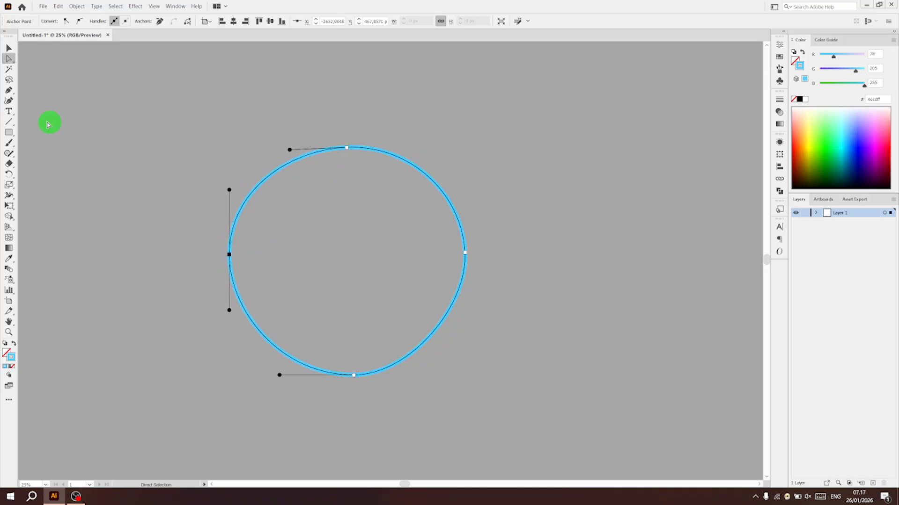
# - Refine the outline into a near circle by raising the top anchor, extending the side handles and moving the right anchor outward
pyautogui.moveTo(347, 150); pyautogui.dragTo(345, 143)
pyautogui.click(287, 145)
pyautogui.moveTo(287, 145); pyautogui.dragTo(350, 141)
pyautogui.moveTo(230, 191); pyautogui.dragTo(229, 184)
pyautogui.click(465, 254)
pyautogui.moveTo(468, 306); pyautogui.dragTo(468, 315)
pyautogui.click(464, 256)
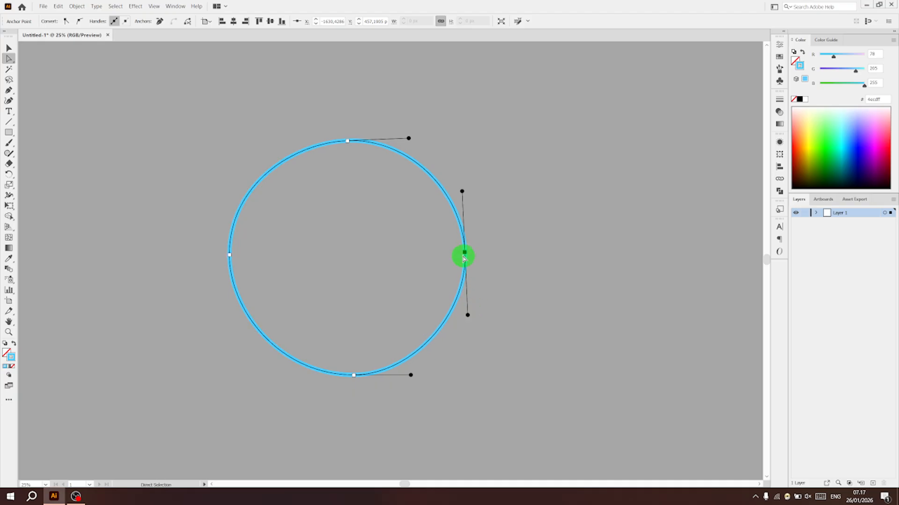
pyautogui.moveTo(464, 254); pyautogui.dragTo(471, 253)
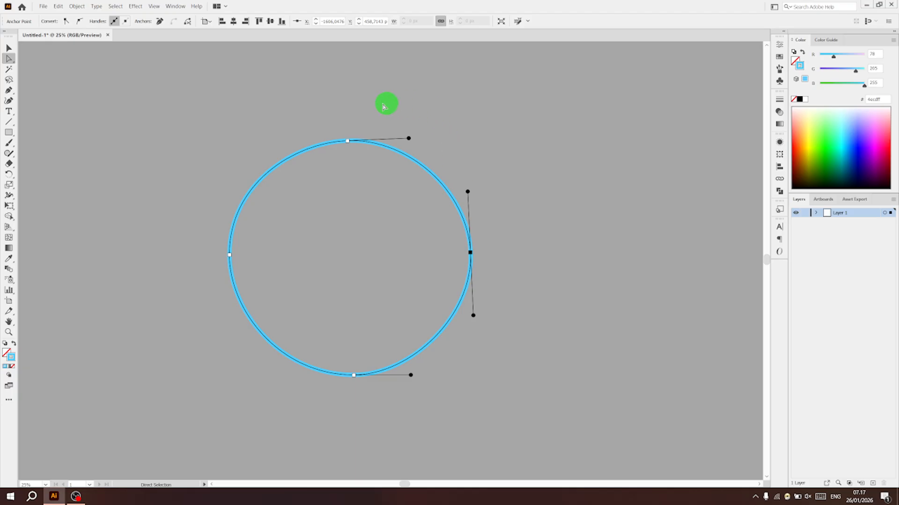
# - Nudge the top anchor point up and angle its two handles upward independently to form a dip at the top
pyautogui.click(347, 140)
pyautogui.moveTo(350, 136); pyautogui.dragTo(346, 139)
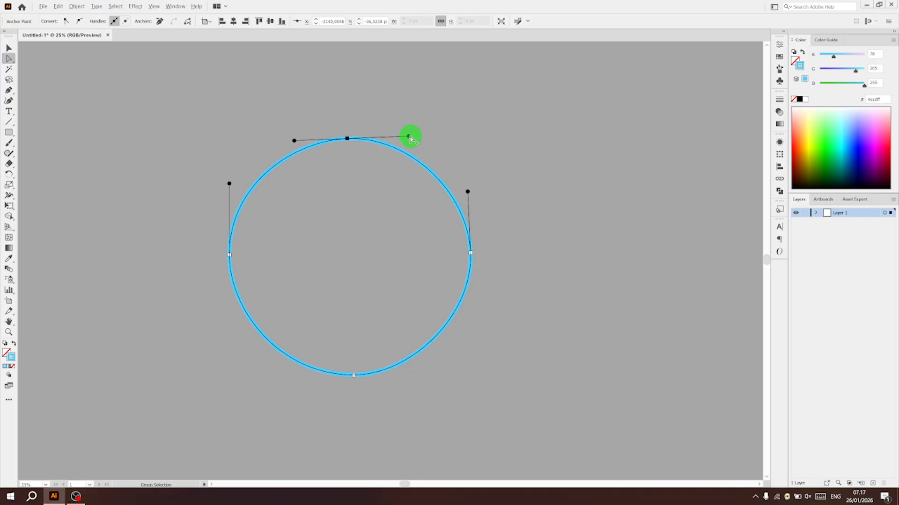
pyautogui.moveTo(409, 136); pyautogui.dragTo(406, 95)
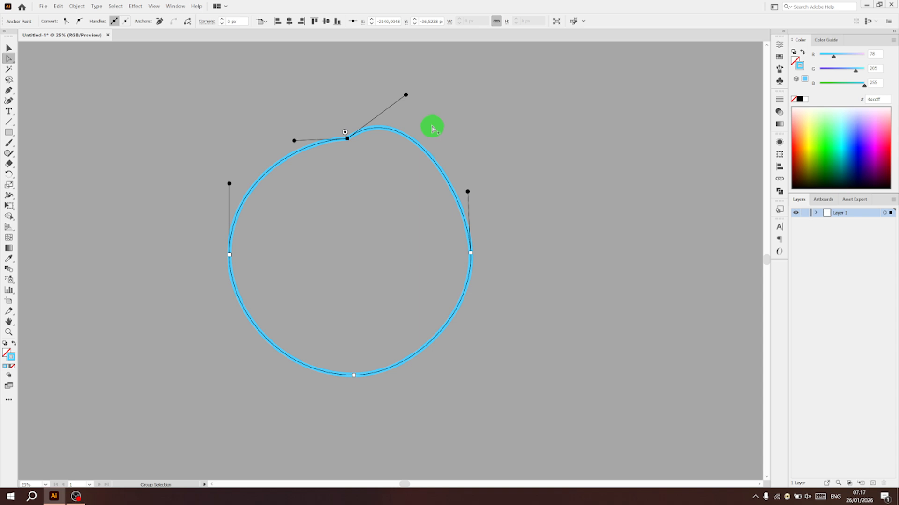
pyautogui.moveTo(295, 140); pyautogui.dragTo(285, 95)
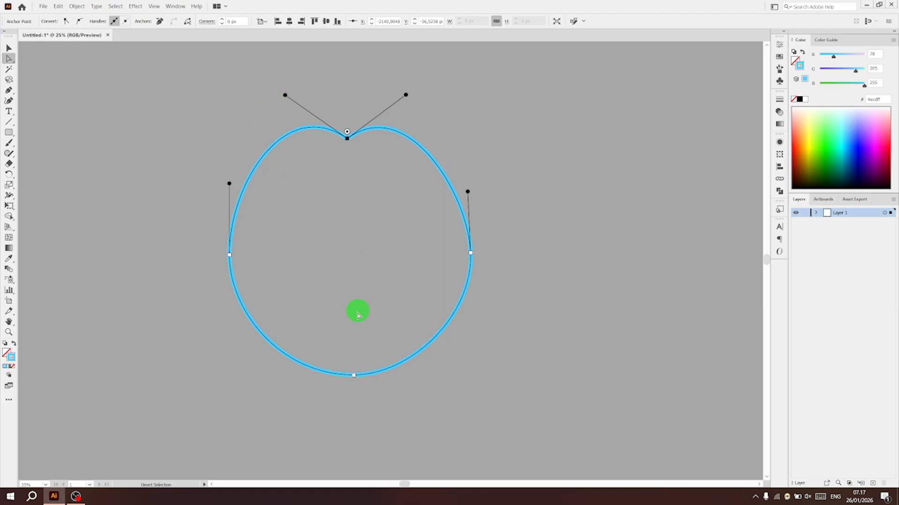
# - Angle the two handles of the bottom anchor point downward independently to form a notch at the base
pyautogui.moveTo(333, 358); pyautogui.dragTo(369, 396)
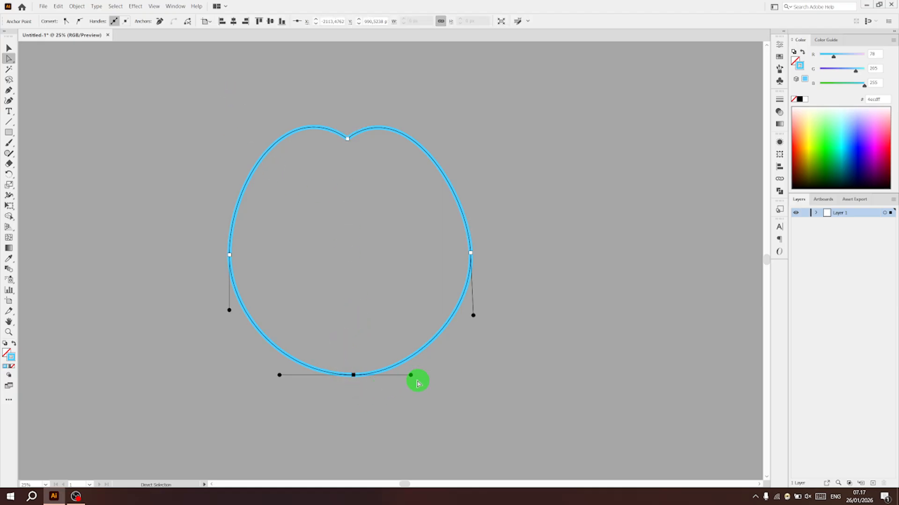
pyautogui.moveTo(411, 375); pyautogui.dragTo(403, 411)
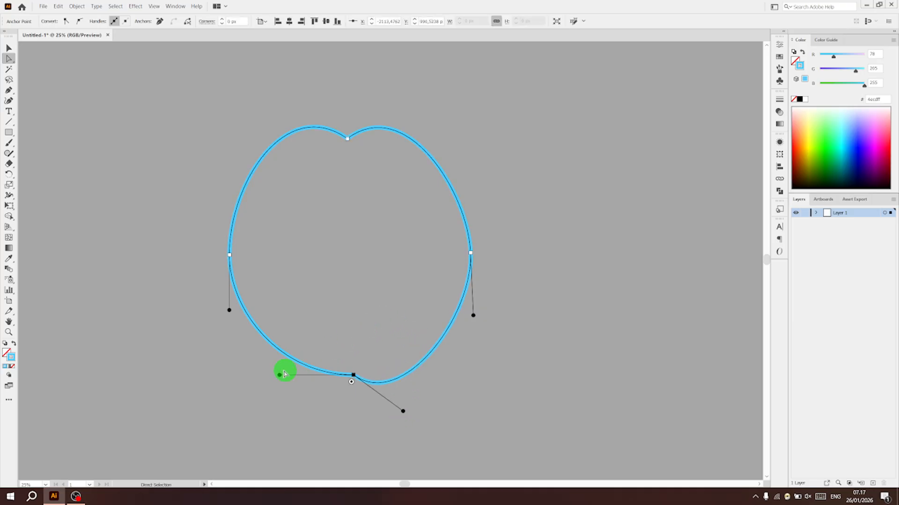
pyautogui.moveTo(280, 376); pyautogui.dragTo(307, 418)
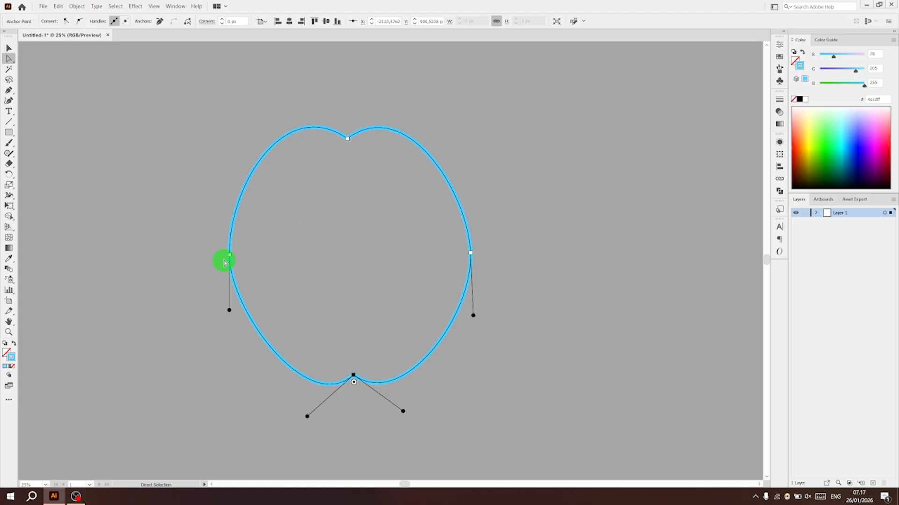
# - Widen the apple by moving both side anchors outward, and angle their upper handles outward to form broad shoulders
pyautogui.moveTo(230, 255); pyautogui.dragTo(209, 253)
pyautogui.moveTo(472, 254); pyautogui.dragTo(480, 253)
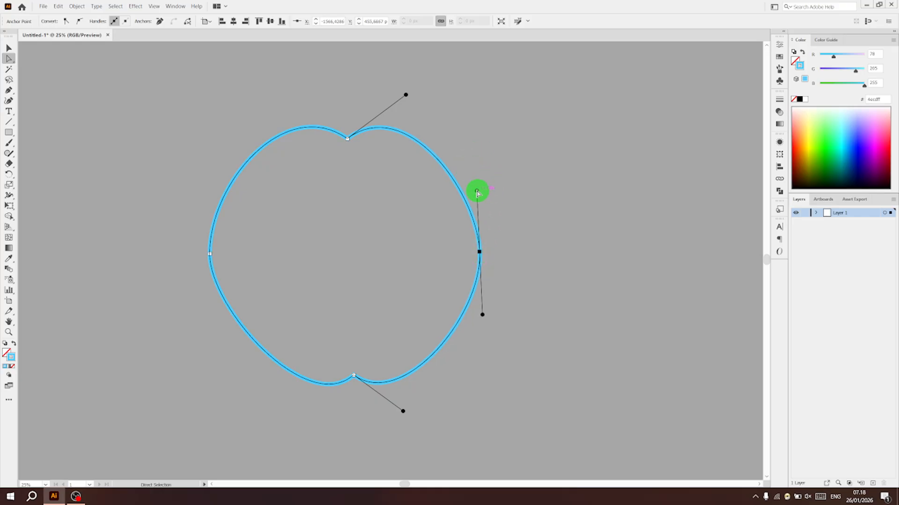
pyautogui.moveTo(476, 192); pyautogui.dragTo(509, 151)
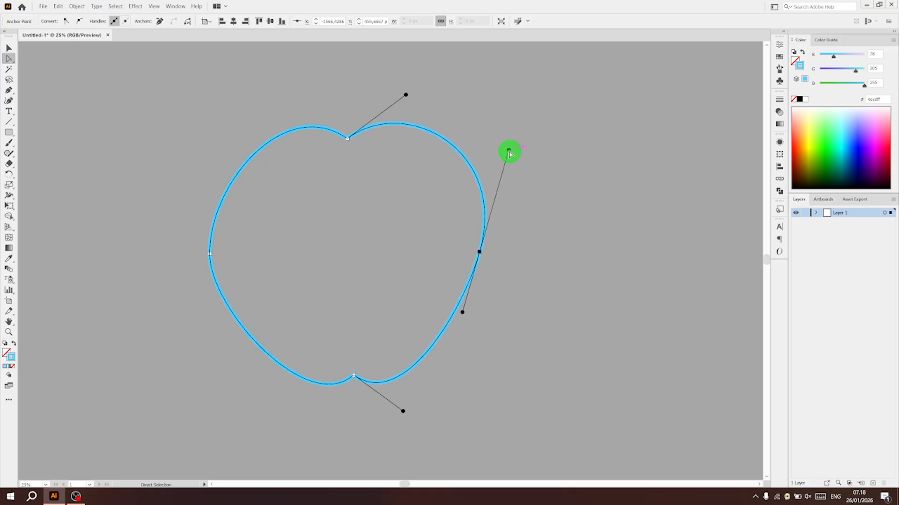
pyautogui.moveTo(212, 273); pyautogui.dragTo(214, 275)
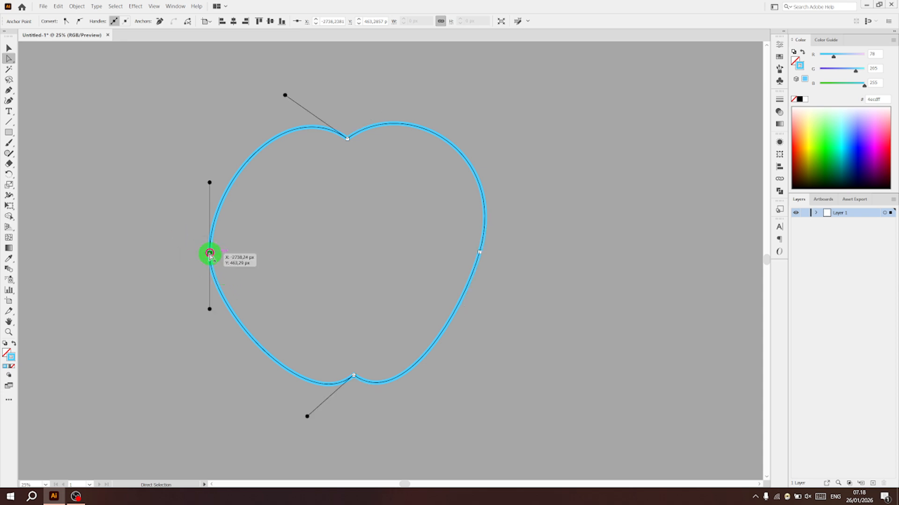
pyautogui.moveTo(209, 182); pyautogui.dragTo(168, 147)
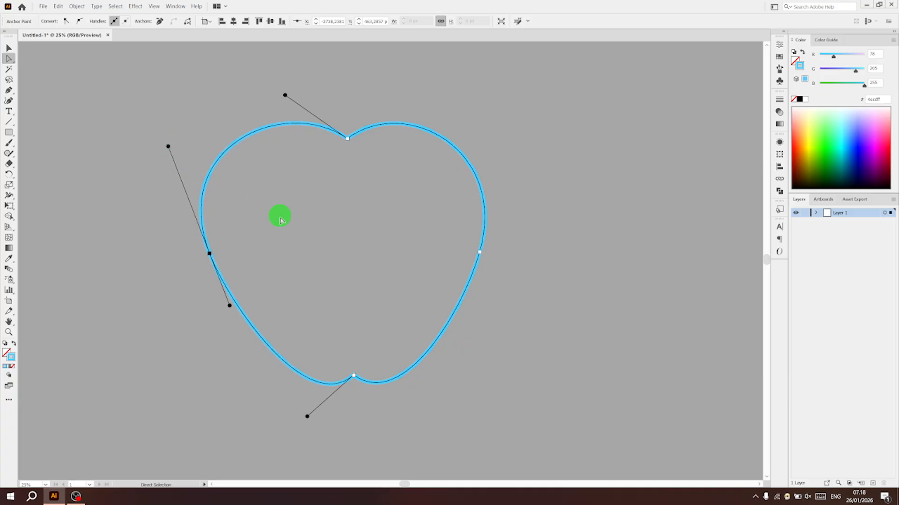
pyautogui.moveTo(210, 259); pyautogui.dragTo(214, 258)
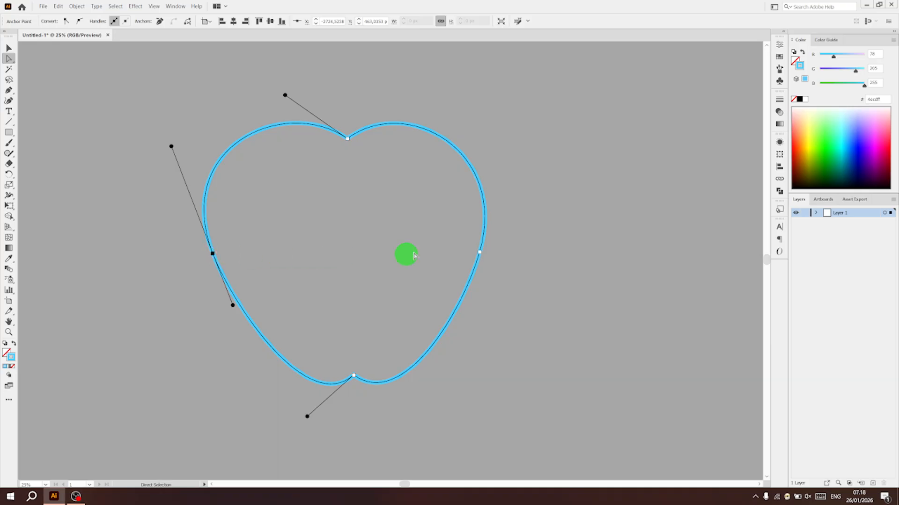
# - Deepen the dip by lowering the top anchor point and angling its two handles more steeply upward, then deselect the outline
pyautogui.moveTo(349, 139); pyautogui.dragTo(350, 143)
pyautogui.moveTo(291, 103); pyautogui.dragTo(295, 84)
pyautogui.moveTo(412, 101); pyautogui.dragTo(418, 90)
pyautogui.moveTo(355, 126); pyautogui.dragTo(344, 176)
pyautogui.moveTo(411, 103); pyautogui.dragTo(418, 84)
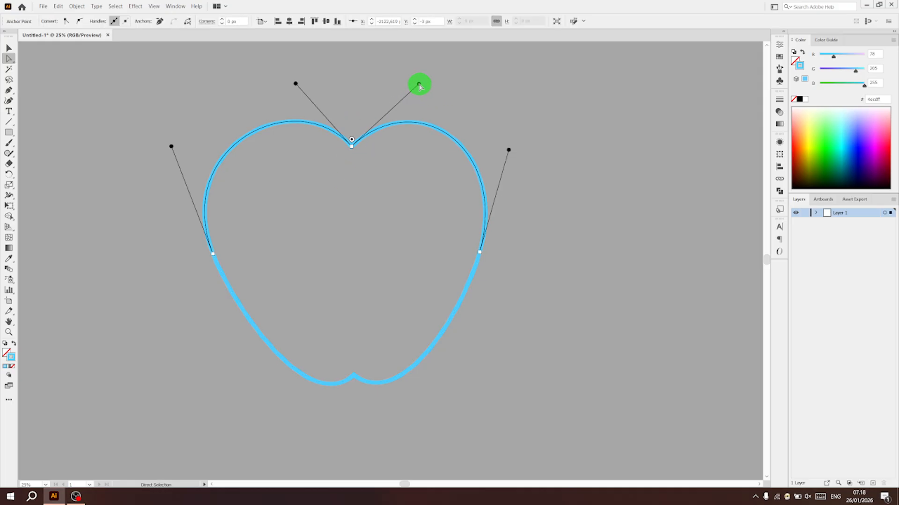
pyautogui.click(479, 252)
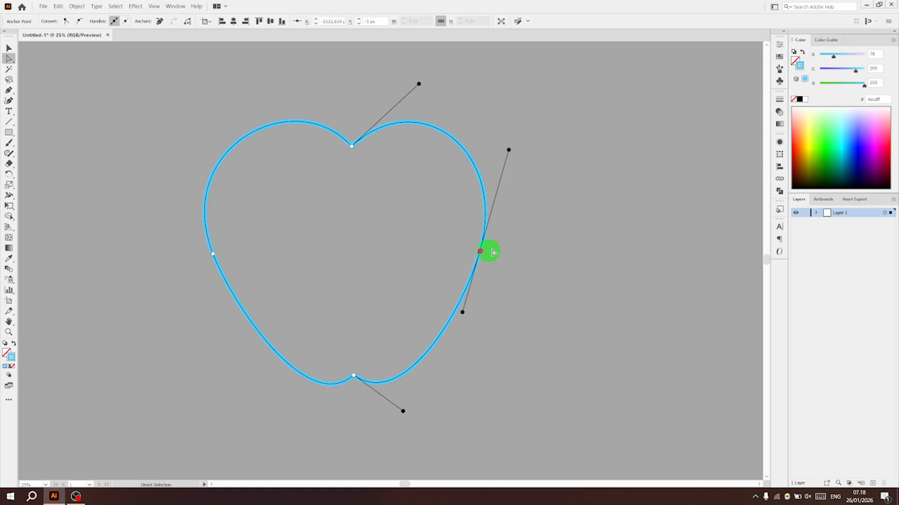
pyautogui.click(372, 192)
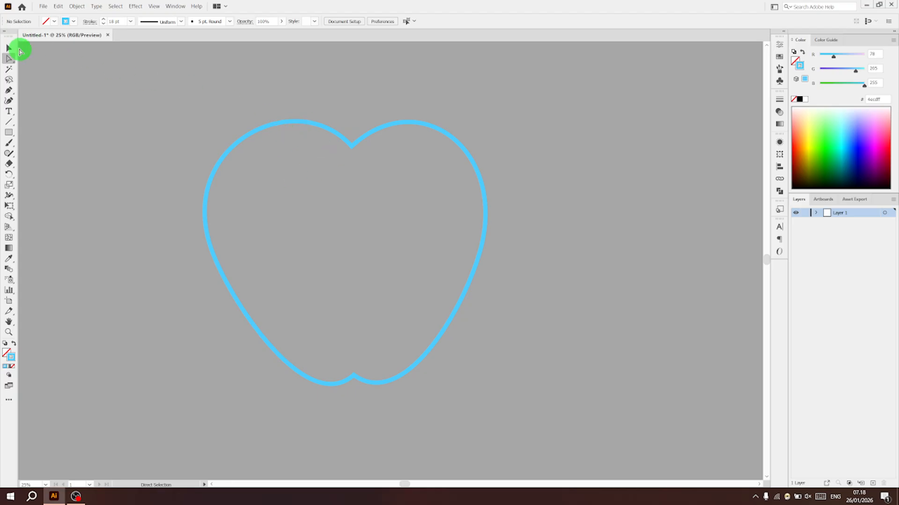
# - Select the whole apple outline and fill it with a white-to-black linear gradient
pyautogui.click(10, 48)
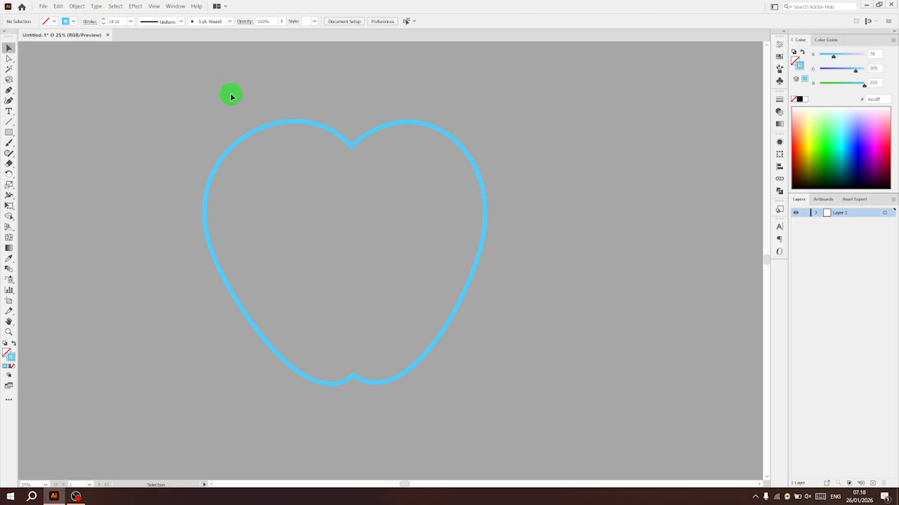
pyautogui.click(485, 174)
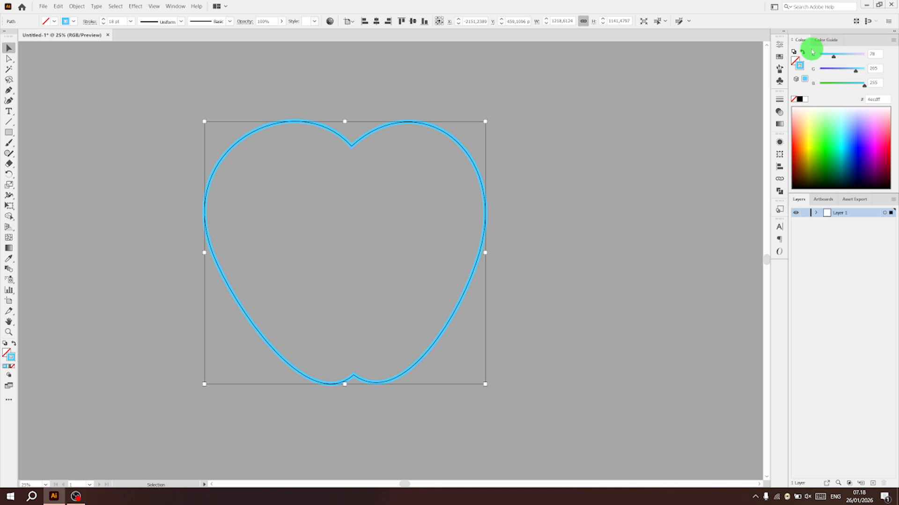
pyautogui.click(794, 59)
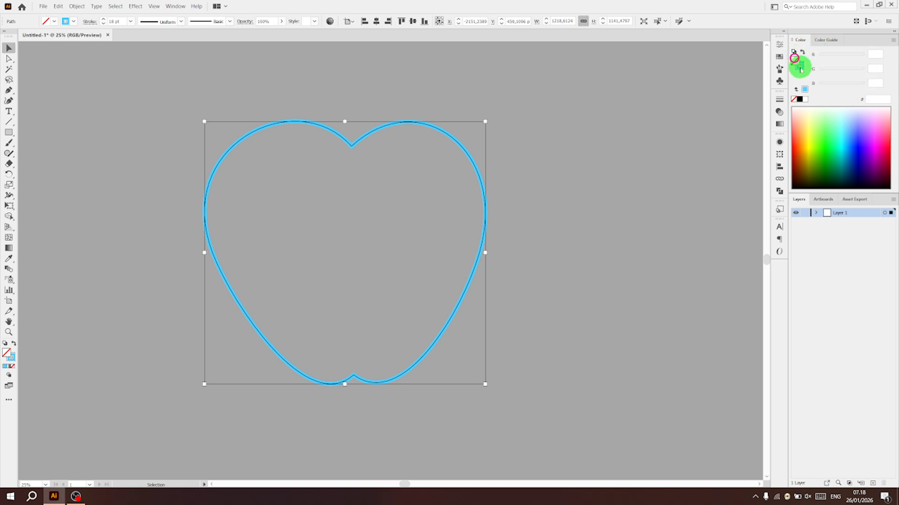
pyautogui.click(779, 125)
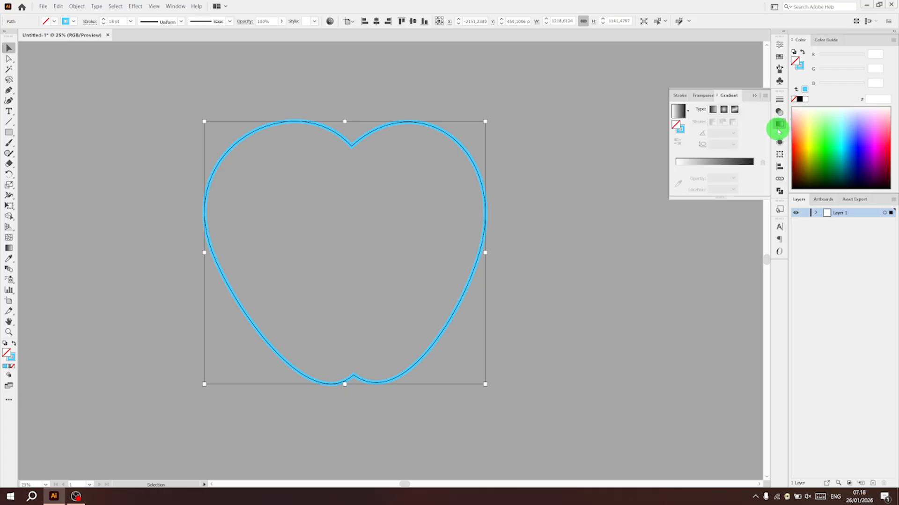
pyautogui.click(802, 68)
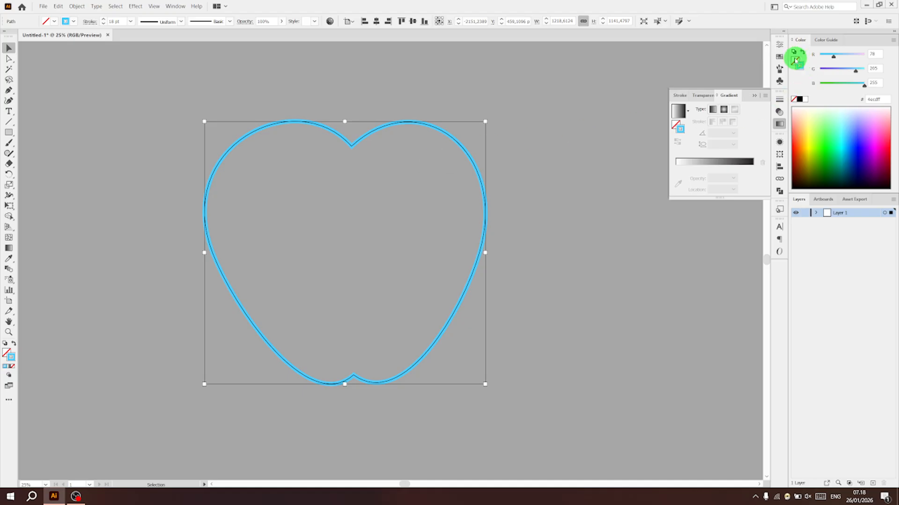
pyautogui.click(795, 60)
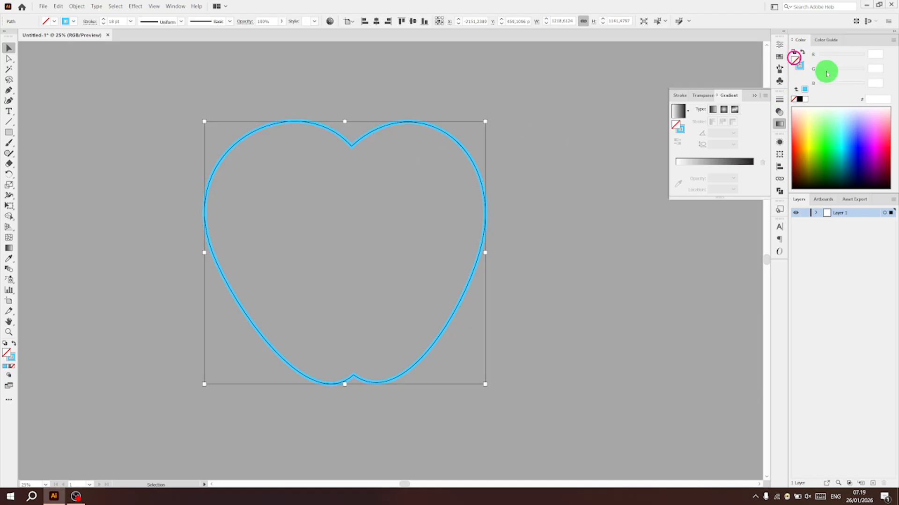
pyautogui.click(724, 164)
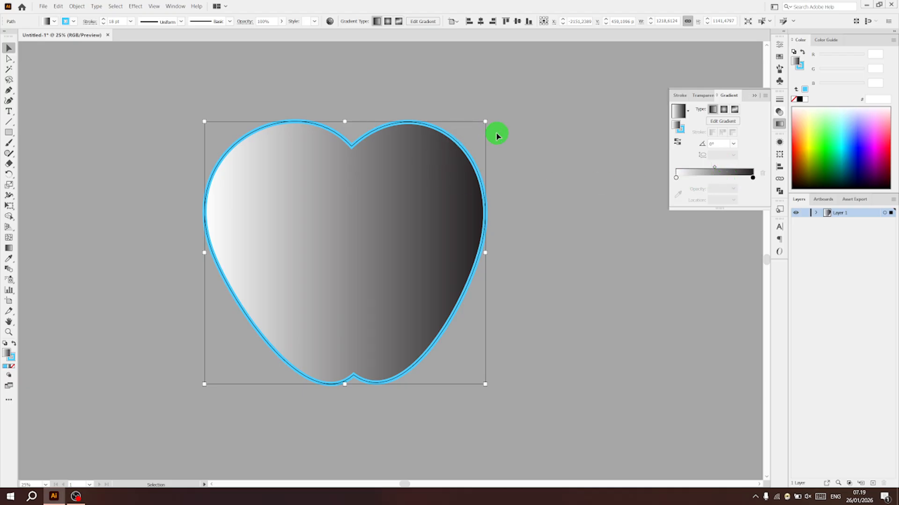
# - Switch the white gradient stop to HSB and colour it bright red with hue 0, saturation 100 and brightness 100
pyautogui.click(676, 178)
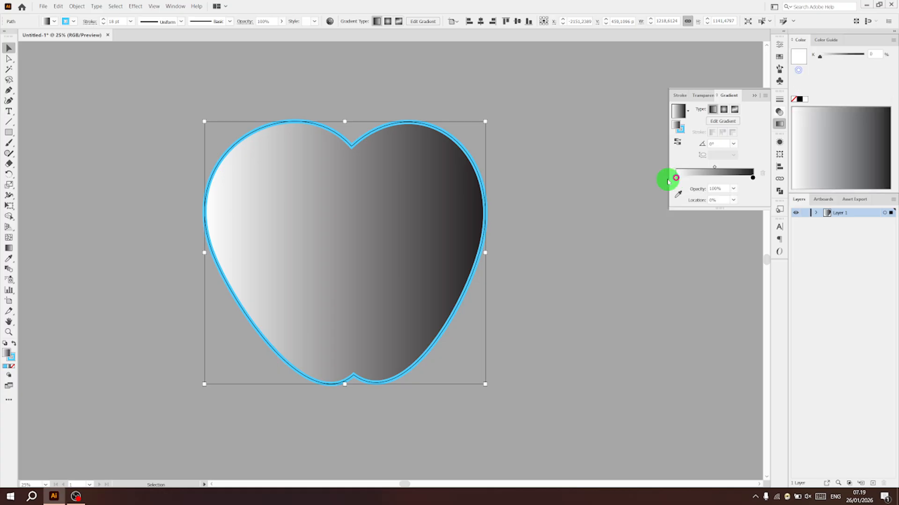
pyautogui.click(893, 40)
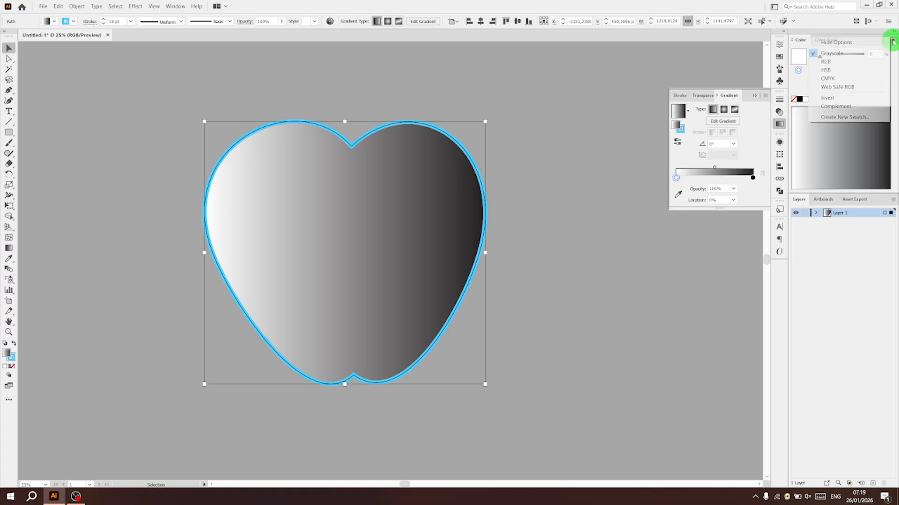
pyautogui.click(856, 66)
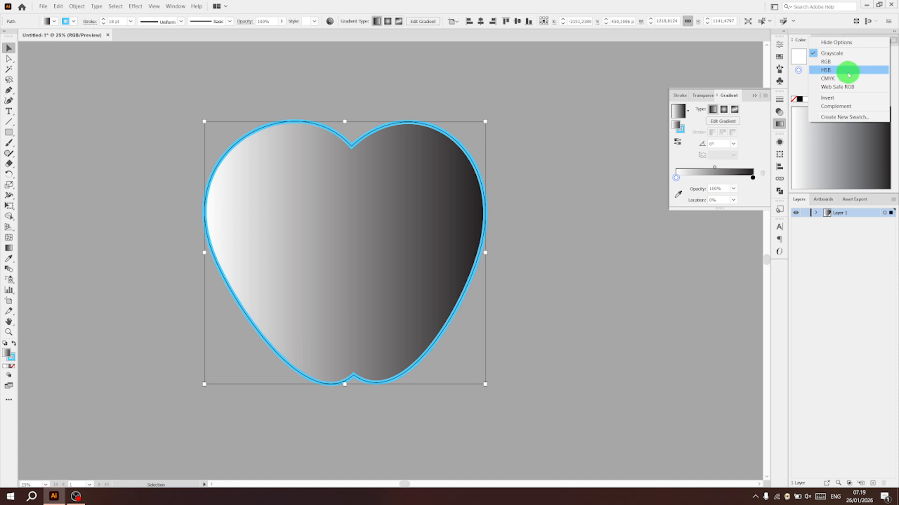
pyautogui.click(846, 70)
pyautogui.moveTo(853, 74); pyautogui.dragTo(879, 76)
# - Switch the black gradient stop to HSB and make it dark red with saturation 100 and brightness about 31%
pyautogui.click(753, 178)
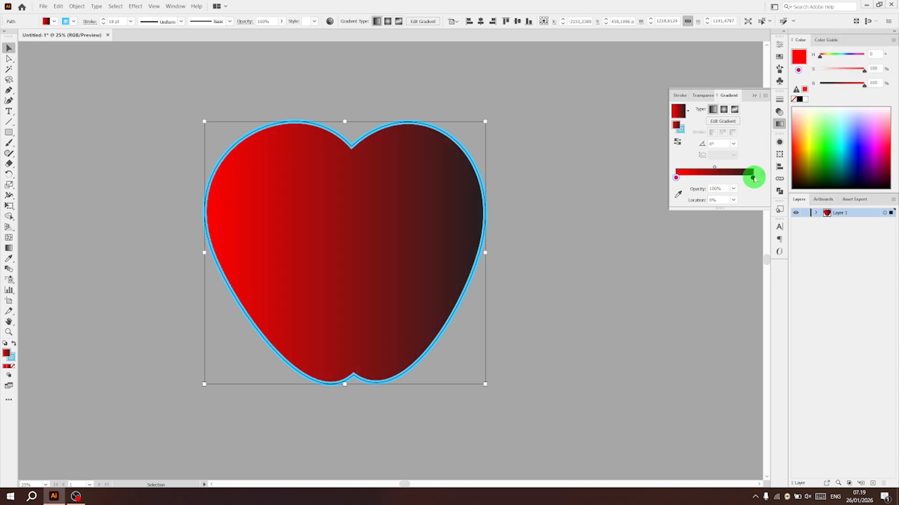
pyautogui.click(893, 40)
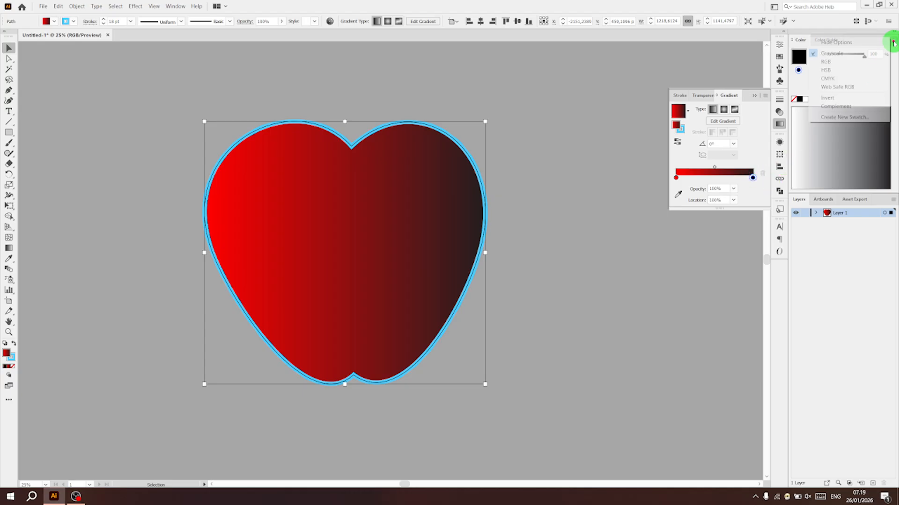
pyautogui.click(862, 70)
pyautogui.moveTo(866, 90); pyautogui.dragTo(832, 89)
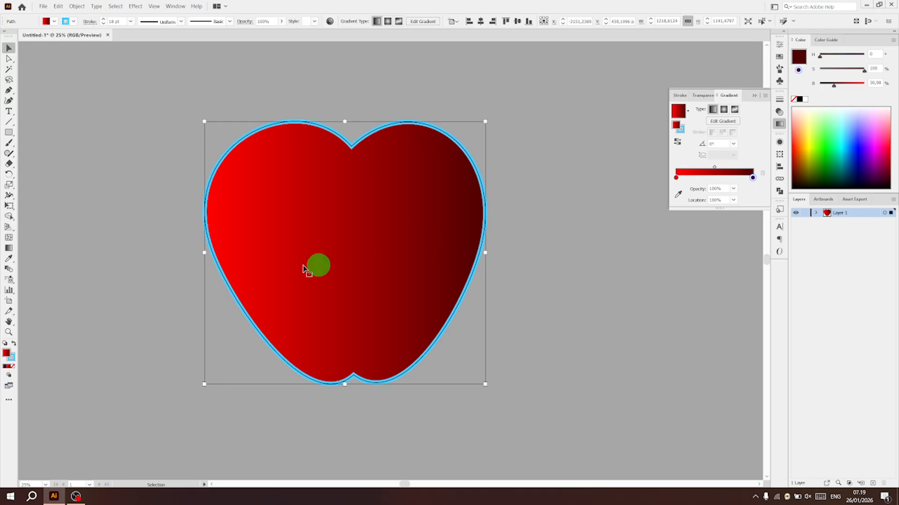
# - Redirect the apple's gradient diagonally from the upper left to the lower right at about -36.5° with the Gradient tool
pyautogui.click(8, 248)
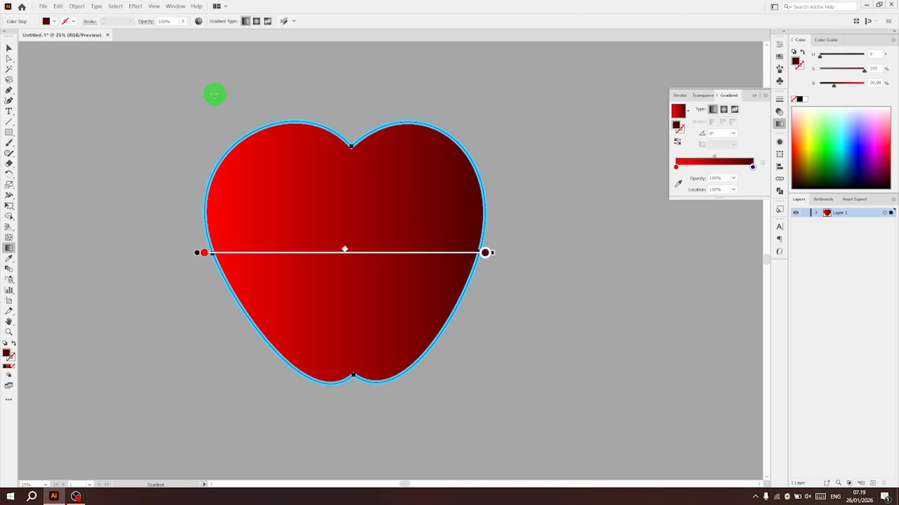
pyautogui.moveTo(225, 104); pyautogui.dragTo(510, 319)
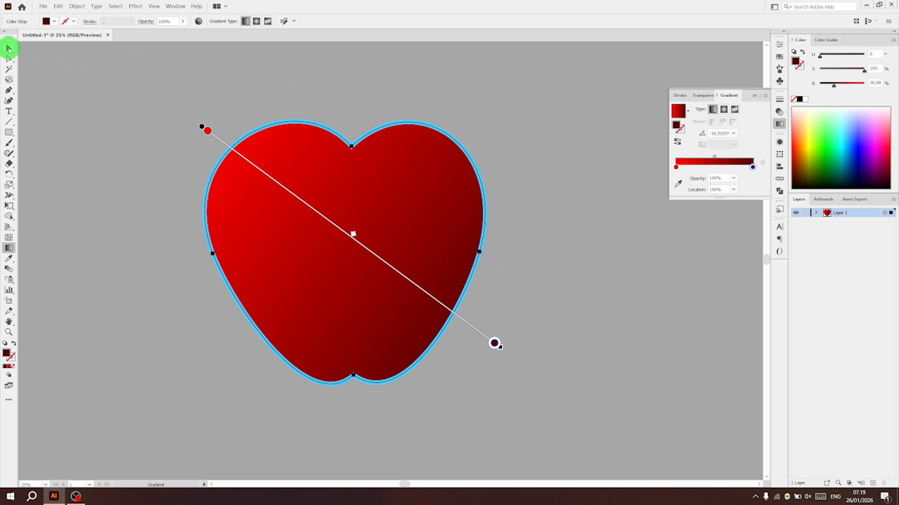
pyautogui.click(9, 48)
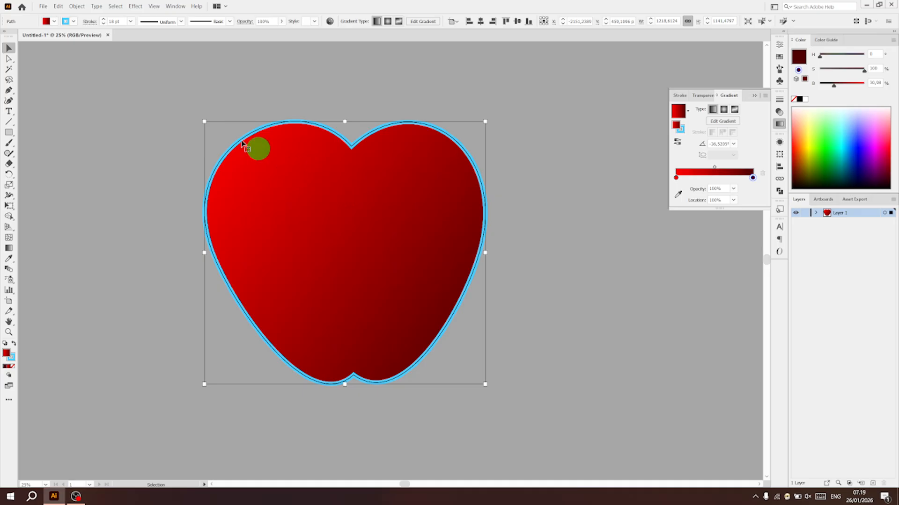
# - Remove the blue stroke from the apple by setting it to None, then deselect the shape
pyautogui.click(74, 21)
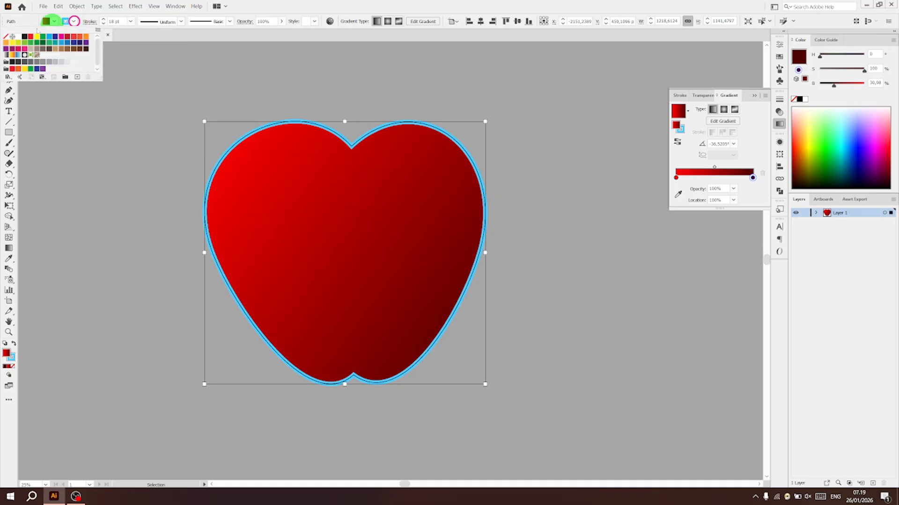
pyautogui.click(7, 37)
pyautogui.click(73, 22)
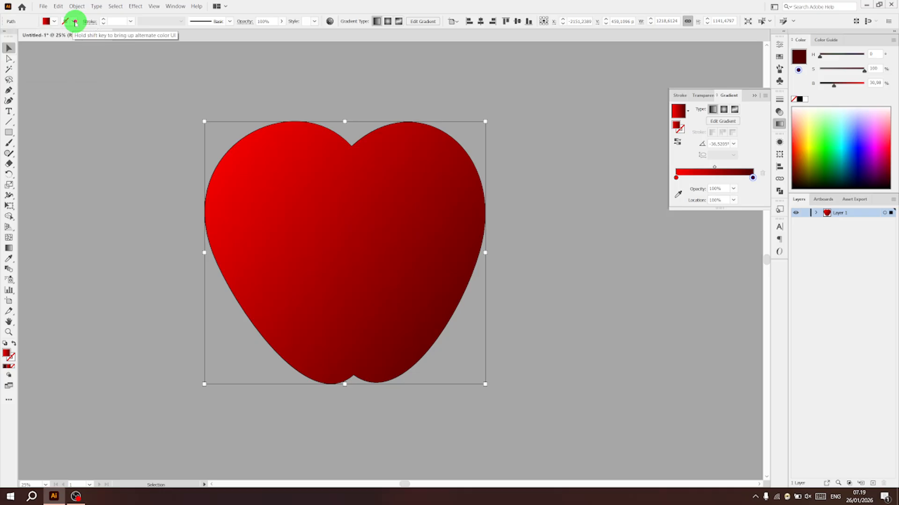
pyautogui.click(118, 106)
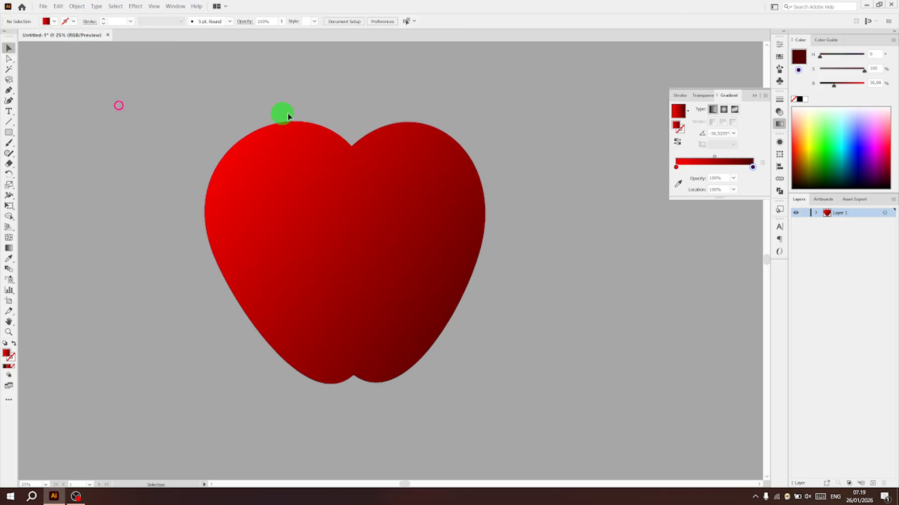
# - Draw a closed, pointed leaf shape with two curved edges in the empty area beside the apple with the Pen tool
pyautogui.click(754, 95)
pyautogui.moveTo(513, 257)
pyautogui.mouseDown()
pyautogui.moveTo(359, 265)
pyautogui.moveTo(516, 266)
pyautogui.mouseUp()
pyautogui.moveTo(407, 260); pyautogui.dragTo(282, 258)
pyautogui.moveTo(448, 247); pyautogui.dragTo(434, 254)
pyautogui.click(507, 219)
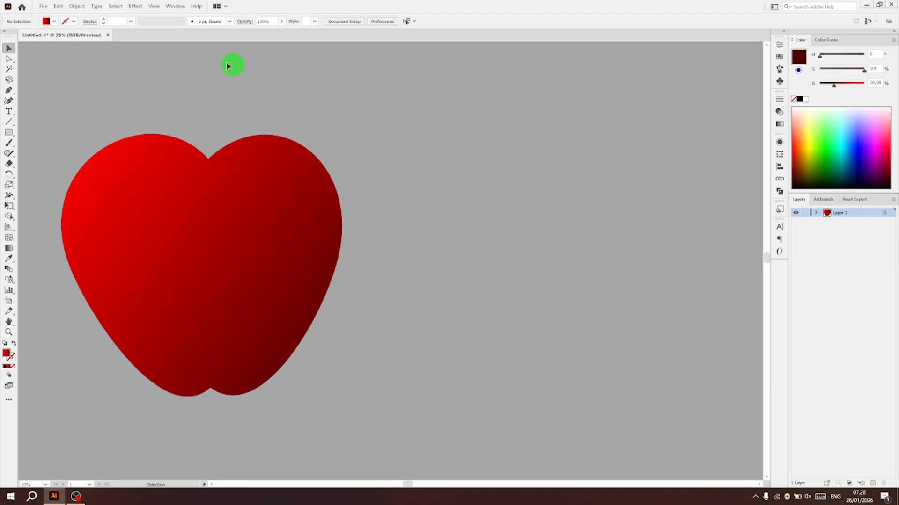
pyautogui.click(9, 90)
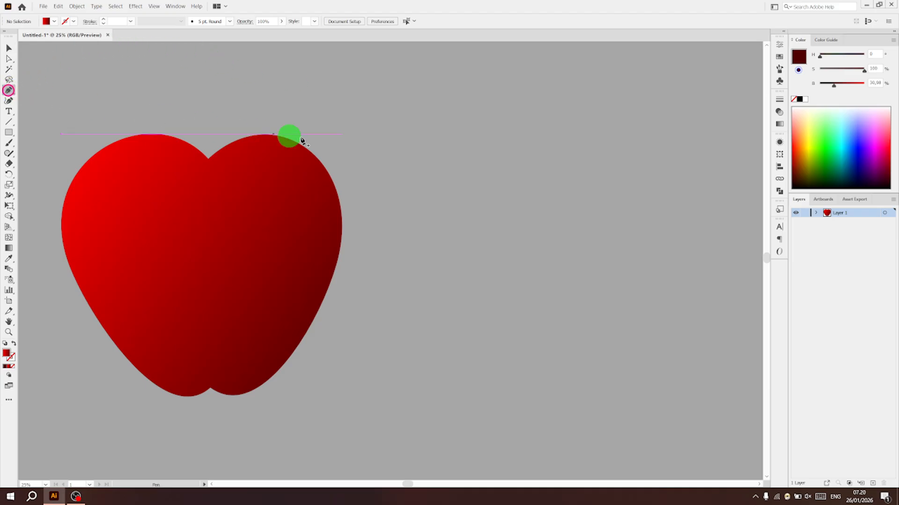
pyautogui.moveTo(500, 148); pyautogui.dragTo(459, 155)
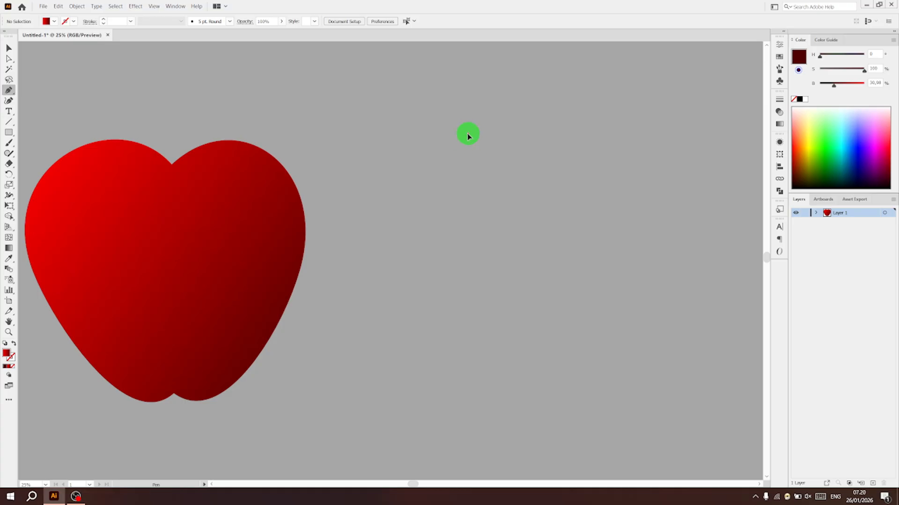
pyautogui.moveTo(457, 142); pyautogui.dragTo(476, 207)
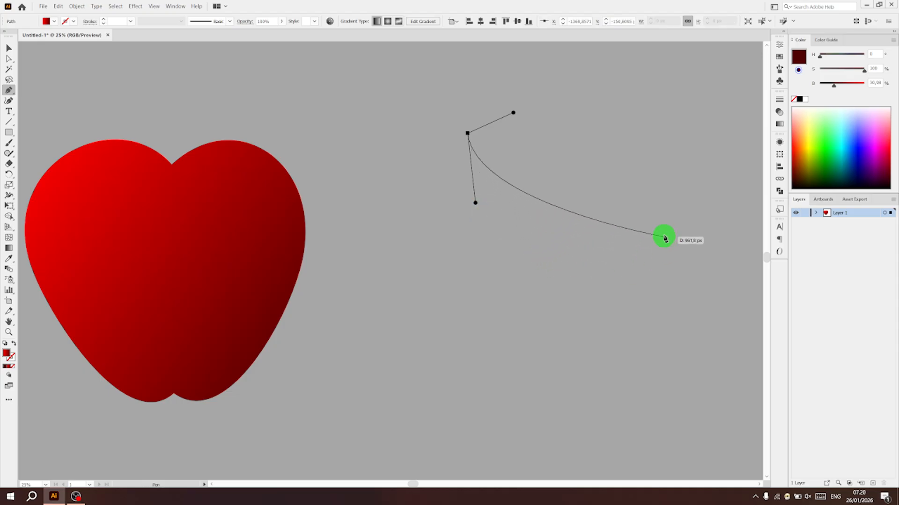
pyautogui.moveTo(660, 228); pyautogui.dragTo(649, 167)
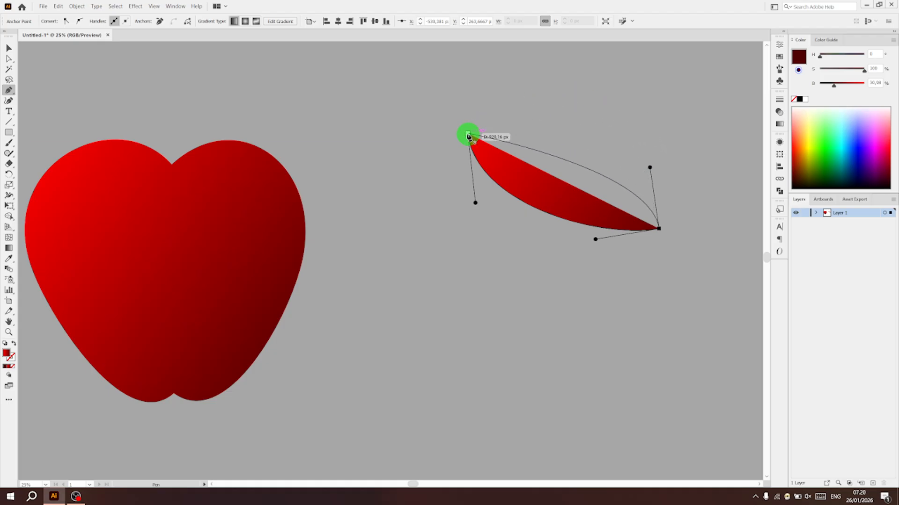
pyautogui.moveTo(469, 134); pyautogui.dragTo(383, 158)
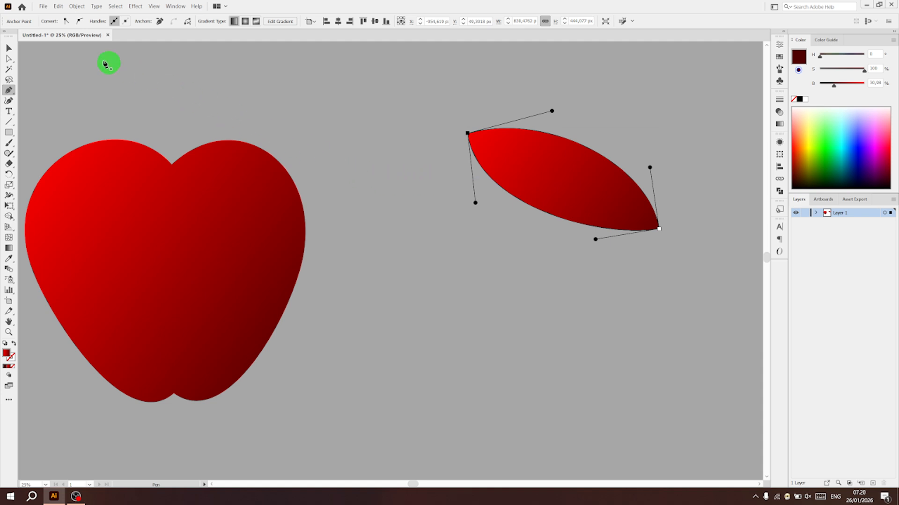
# - Lengthen the leaf slightly by moving its upper-left anchor point outward
pyautogui.click(9, 58)
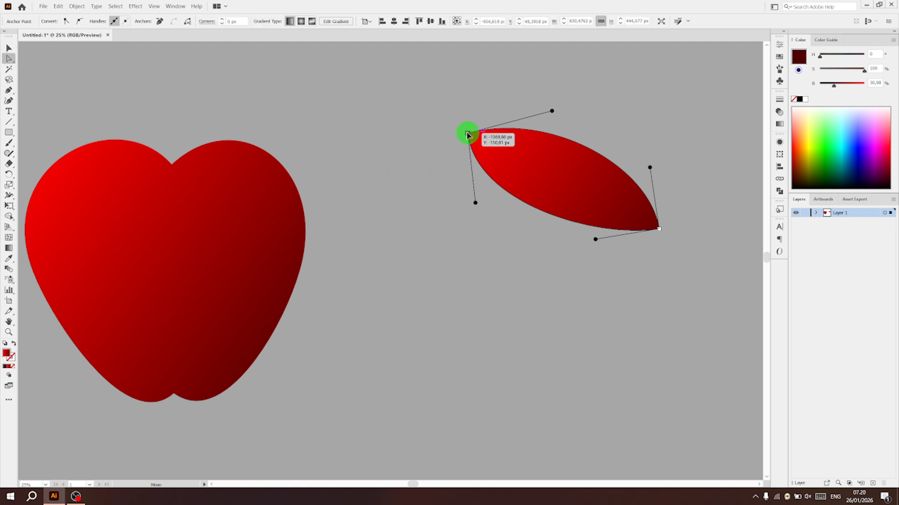
pyautogui.moveTo(464, 136); pyautogui.dragTo(461, 132)
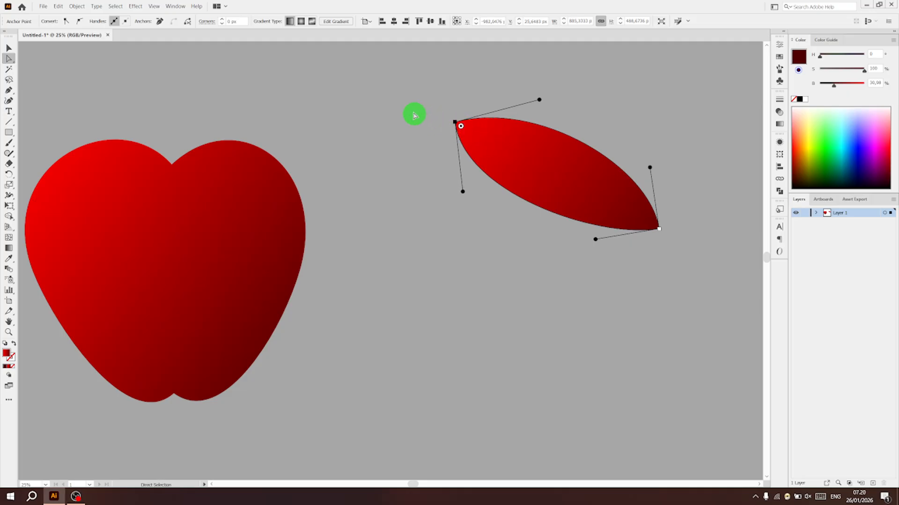
# - Extend the leaf's upper-left tip, adjust its direction handles to give the lower edge an S-curve, and shift the leaf slightly toward the apple
pyautogui.moveTo(456, 123); pyautogui.dragTo(443, 112)
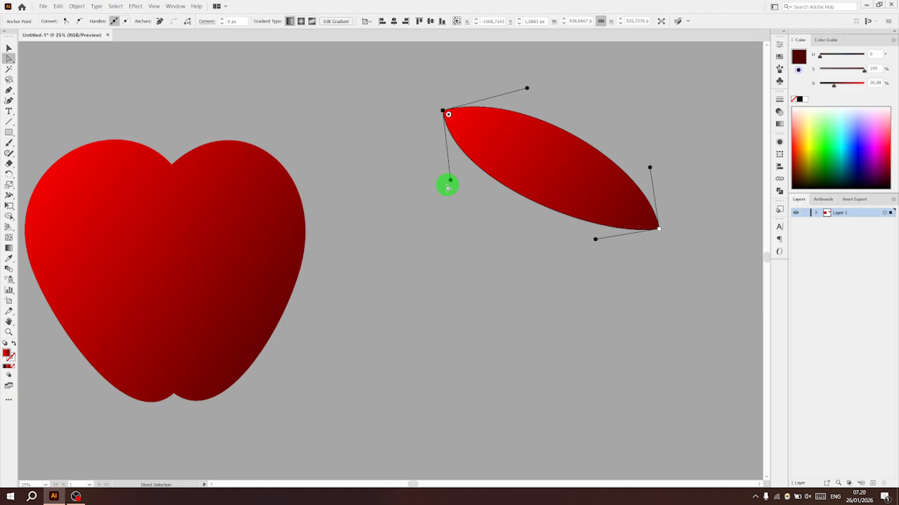
pyautogui.moveTo(450, 182); pyautogui.dragTo(508, 175)
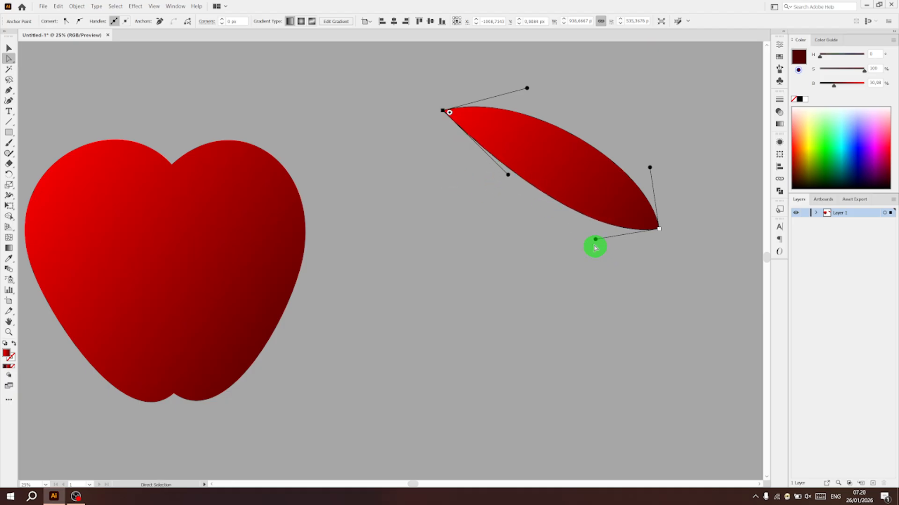
pyautogui.moveTo(596, 240); pyautogui.dragTo(542, 282)
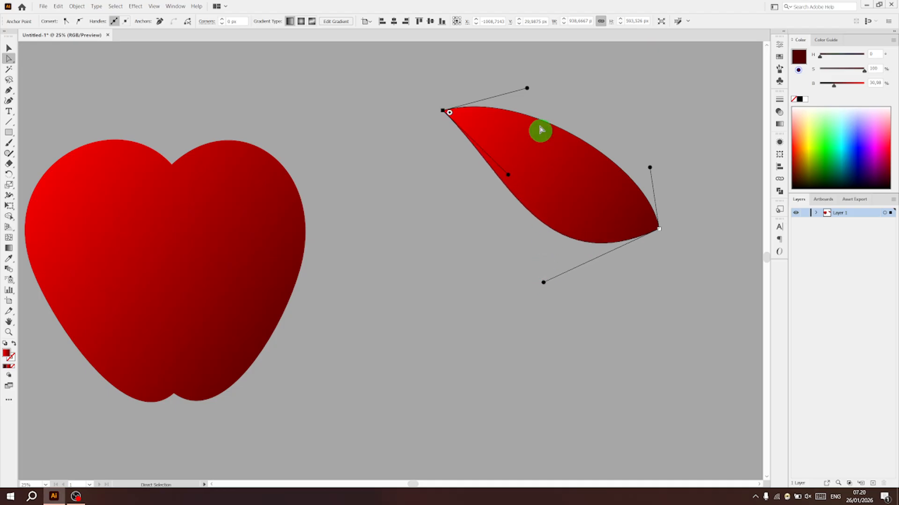
pyautogui.moveTo(528, 88); pyautogui.dragTo(562, 102)
pyautogui.moveTo(643, 161); pyautogui.dragTo(631, 159)
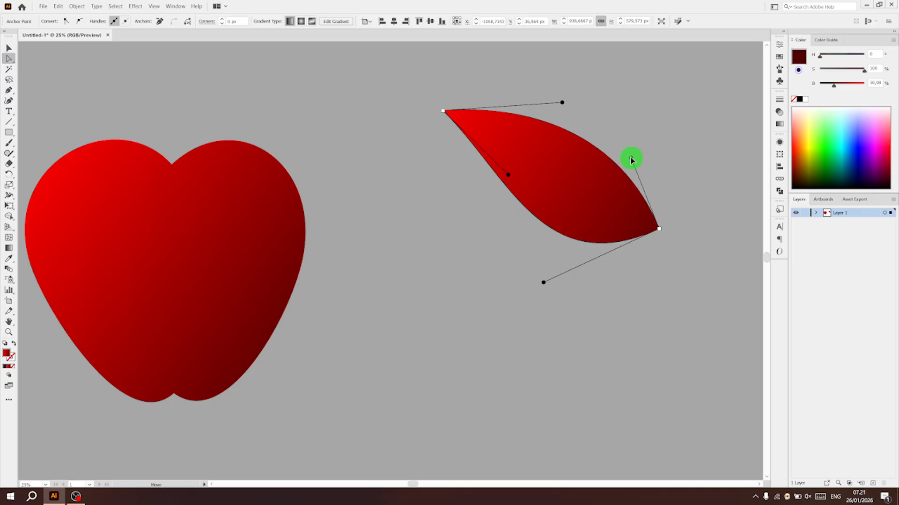
pyautogui.moveTo(564, 165); pyautogui.dragTo(521, 165)
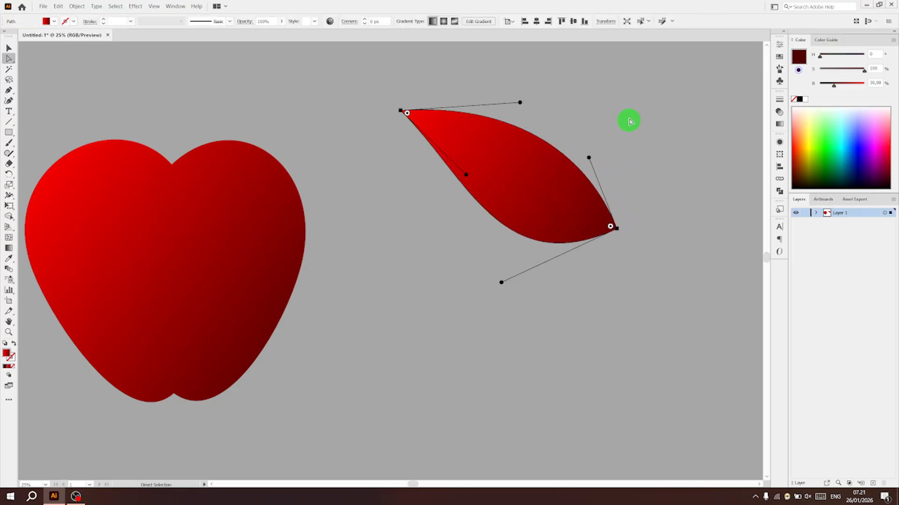
# - Recolor the leaf's gradient from bright green at the 0% stop to very dark green at the 100% stop, then deselect the leaf
pyautogui.click(779, 124)
pyautogui.click(676, 178)
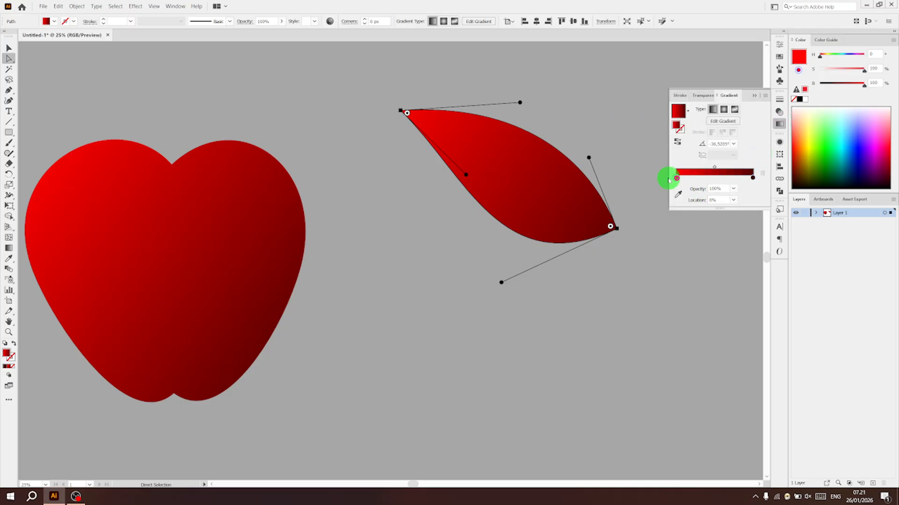
pyautogui.click(825, 143)
pyautogui.click(752, 179)
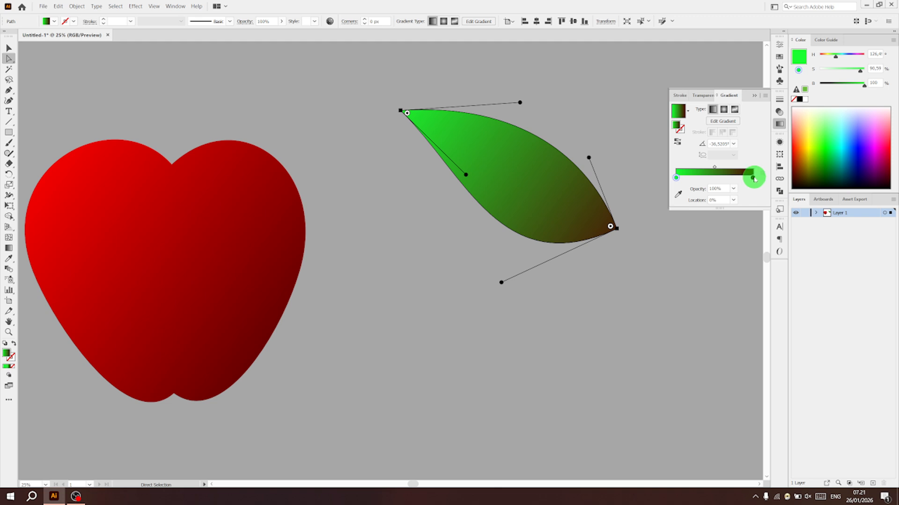
pyautogui.click(828, 162)
pyautogui.click(827, 177)
pyautogui.click(826, 182)
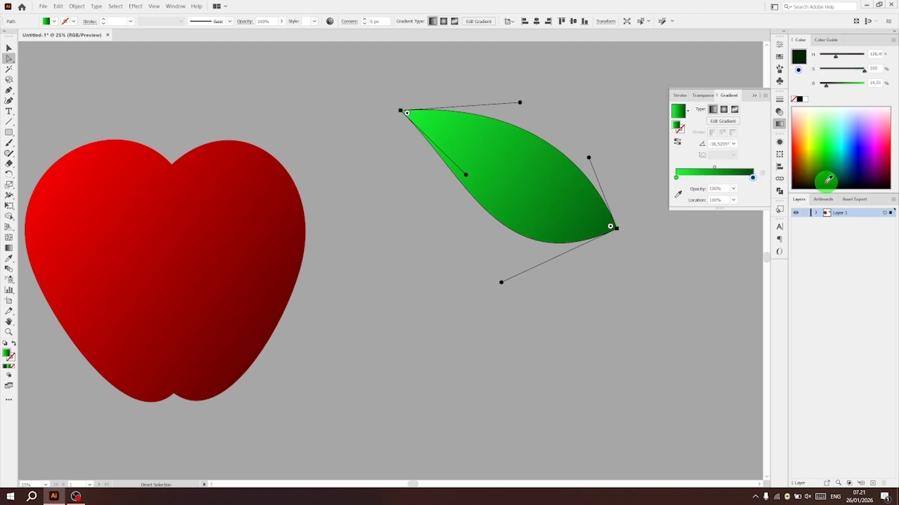
pyautogui.click(754, 95)
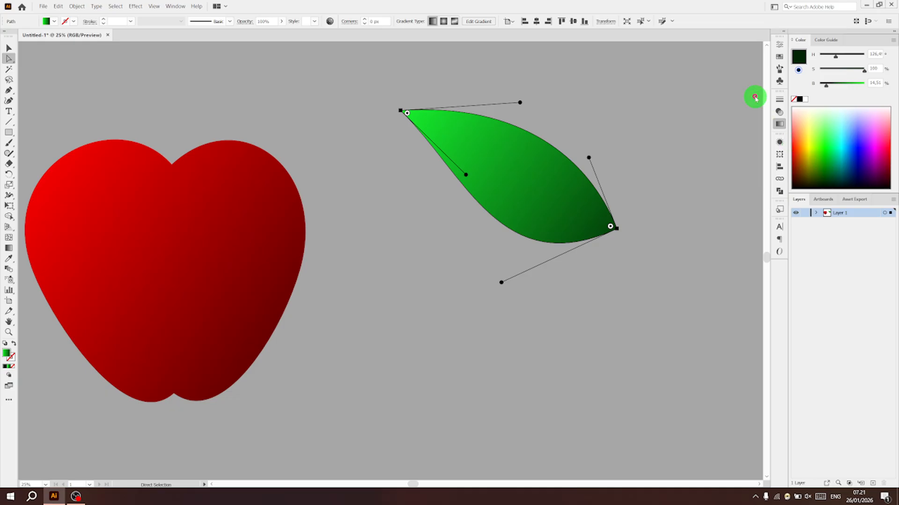
pyautogui.click(617, 107)
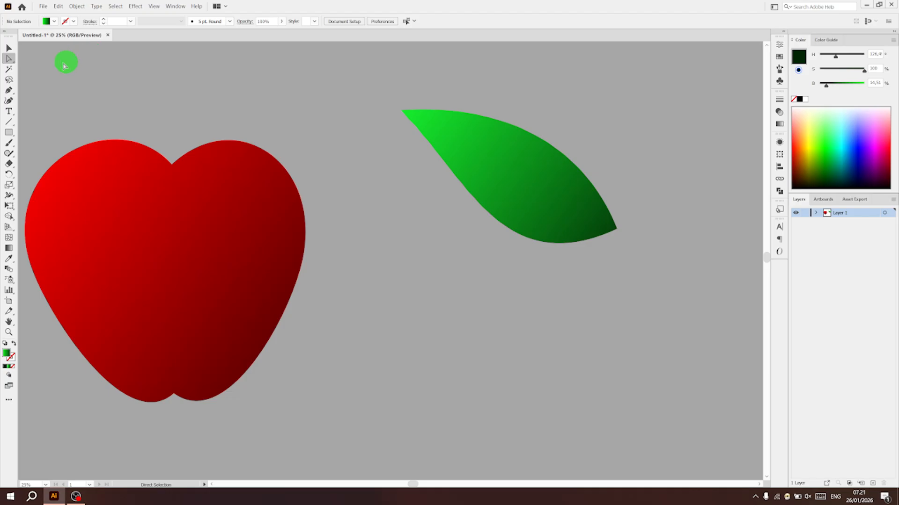
# - Draw a closed shape with the Pen tool that curves along the leaf's midline from tip to tip and encloses its lower half
pyautogui.click(9, 90)
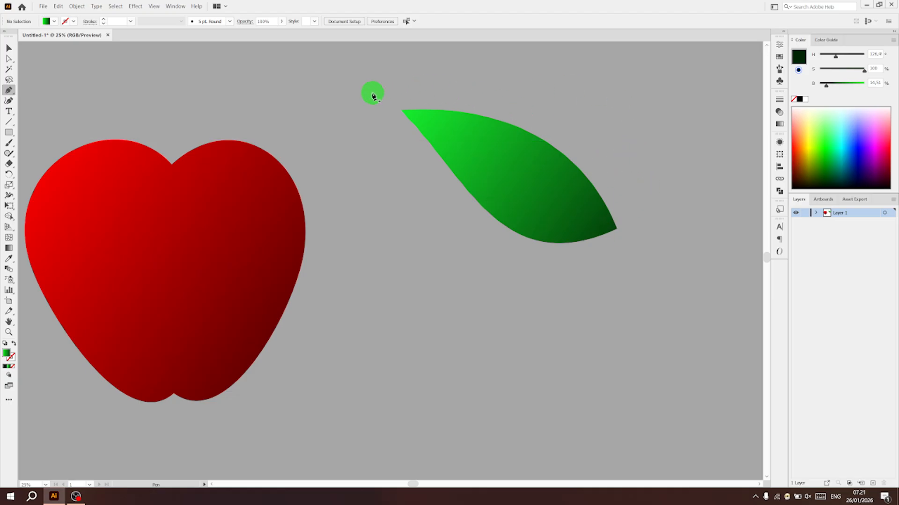
pyautogui.click(401, 111)
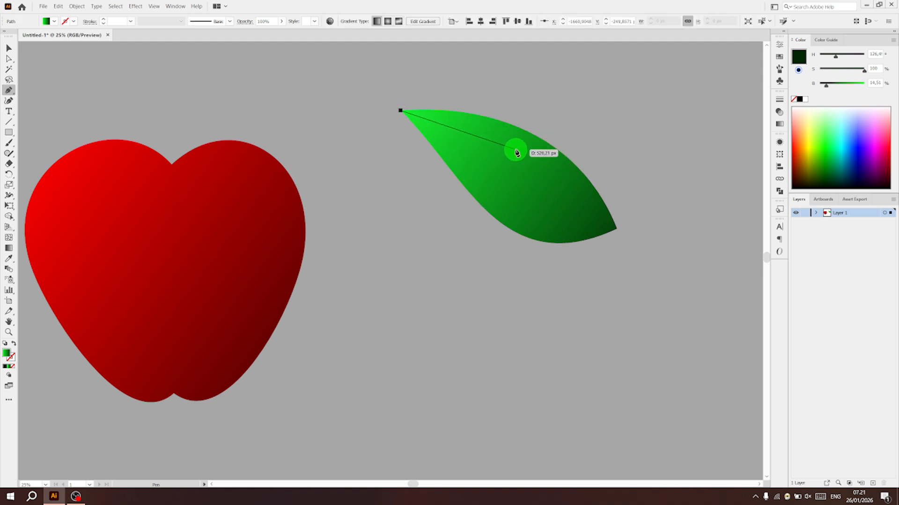
pyautogui.click(500, 147)
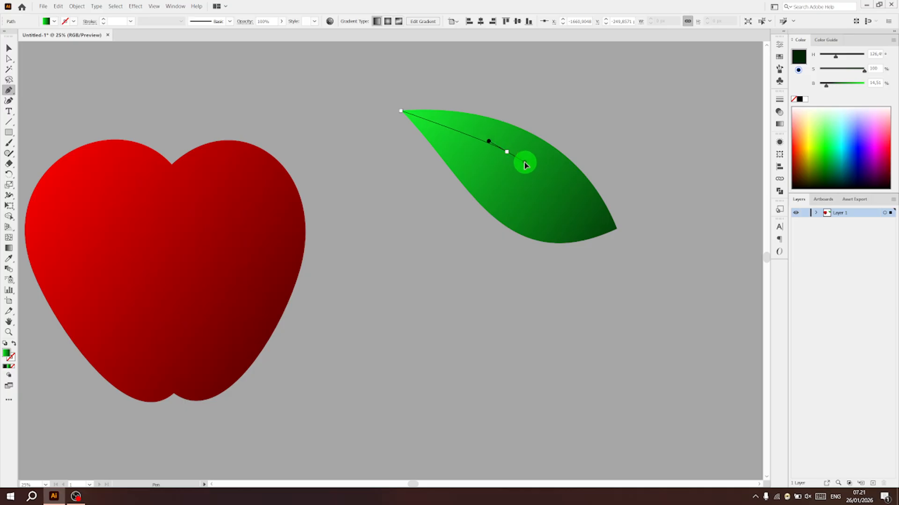
pyautogui.moveTo(541, 172); pyautogui.dragTo(552, 201)
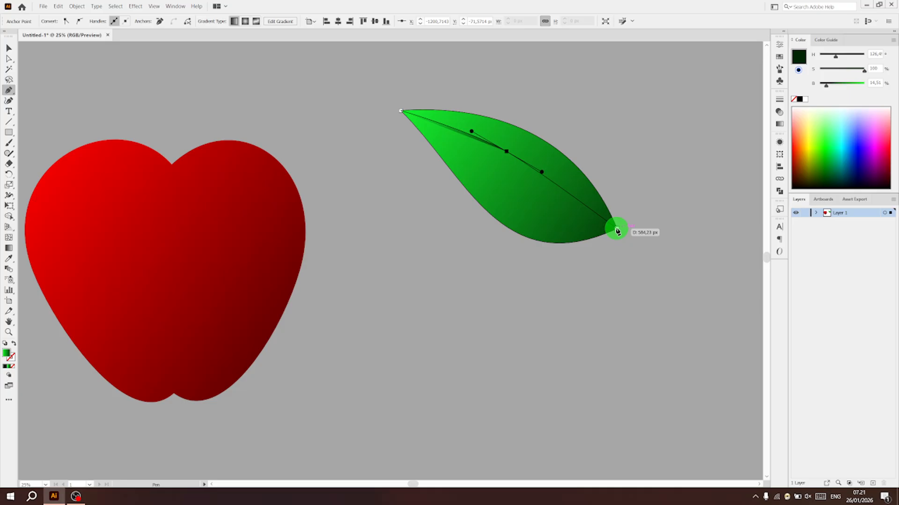
pyautogui.click(617, 229)
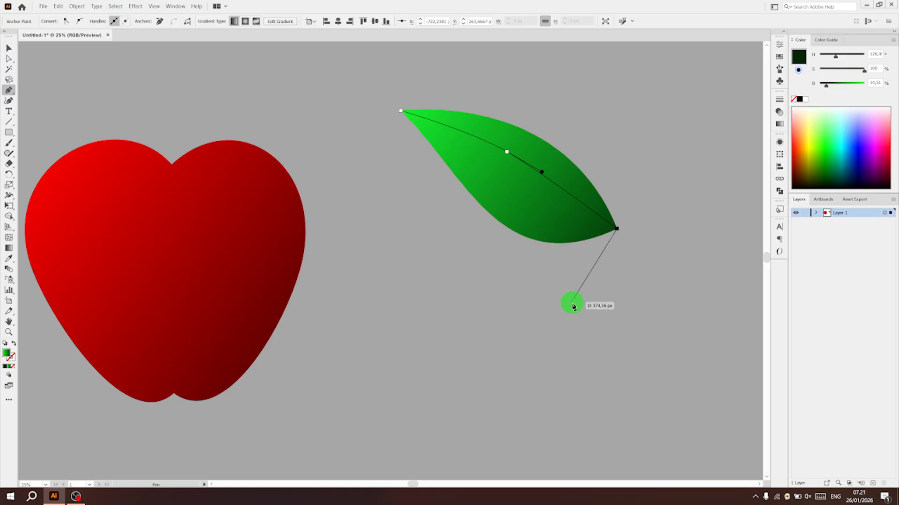
pyautogui.click(566, 303)
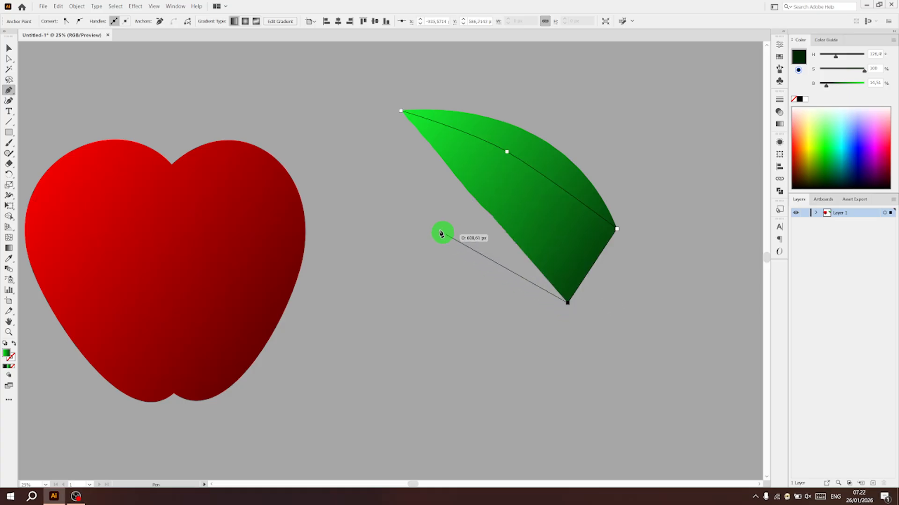
pyautogui.click(354, 173)
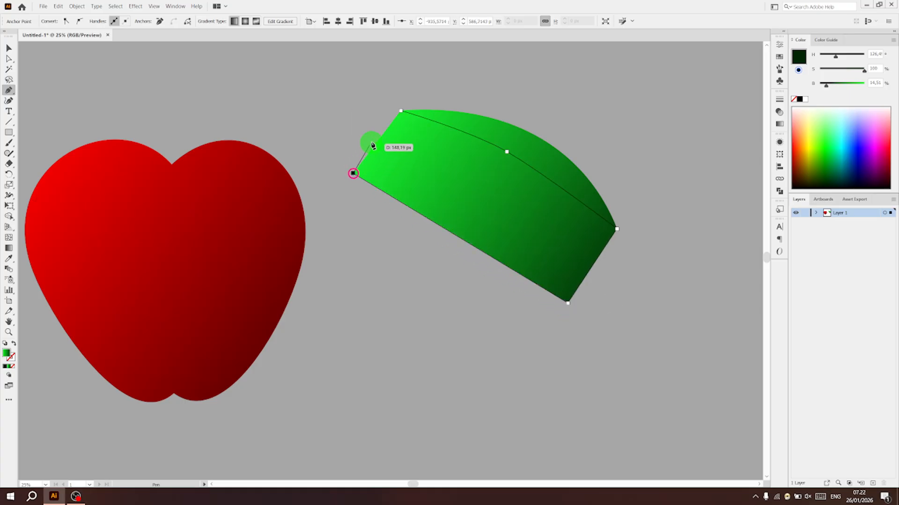
pyautogui.click(401, 111)
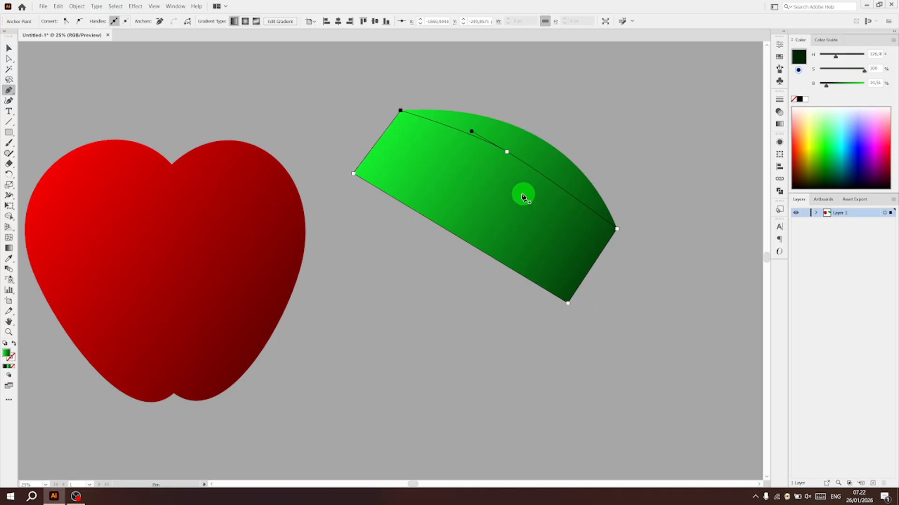
# - Split the leaf along its midline with the Shape Builder tool, removing the part of the drawn shape that extends outside the leaf
pyautogui.click(9, 47)
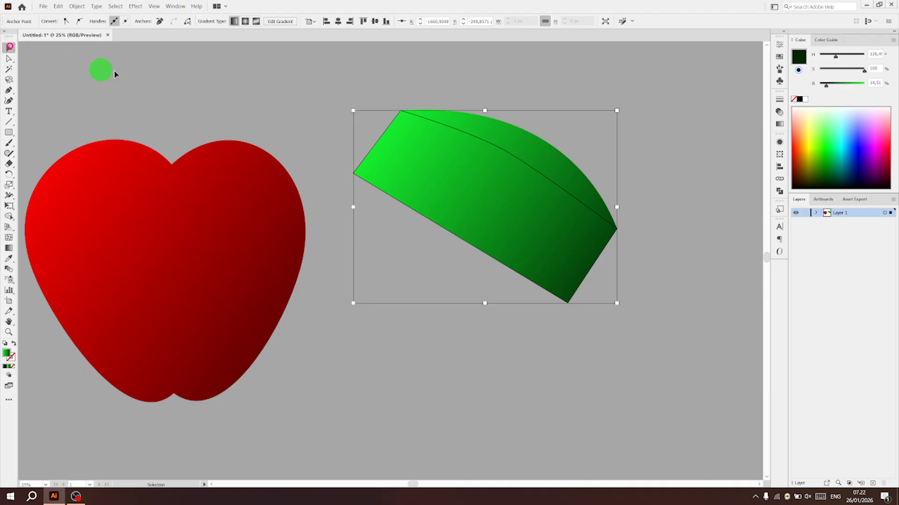
pyautogui.moveTo(465, 132); pyautogui.dragTo(479, 257)
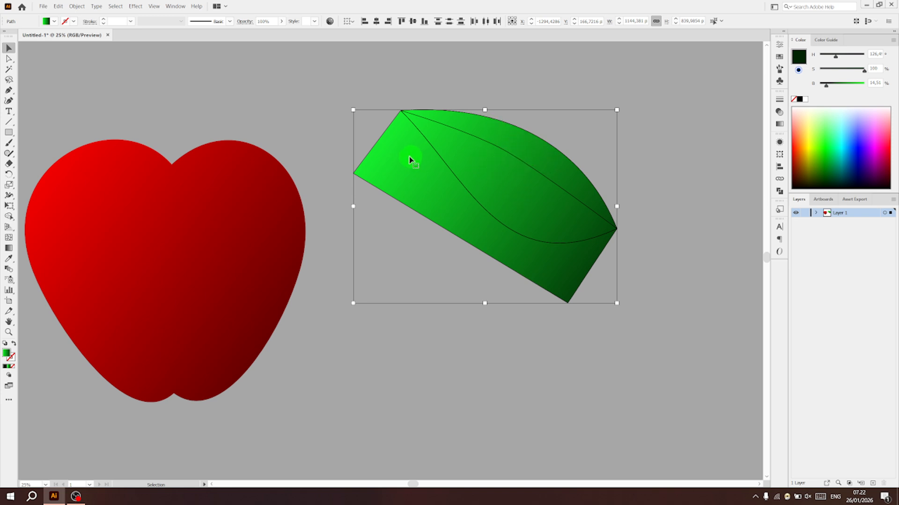
pyautogui.click(8, 218)
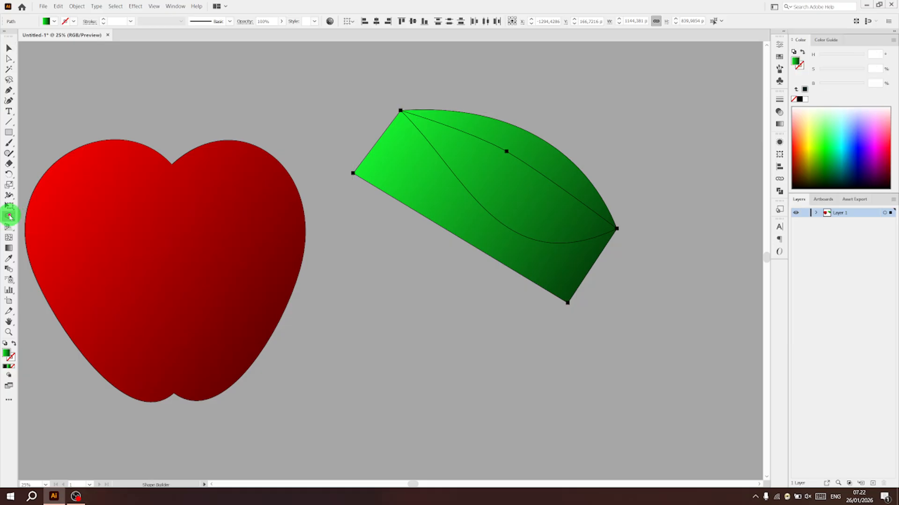
pyautogui.keyDown('alt'); pyautogui.click(406, 224); pyautogui.keyUp('alt')
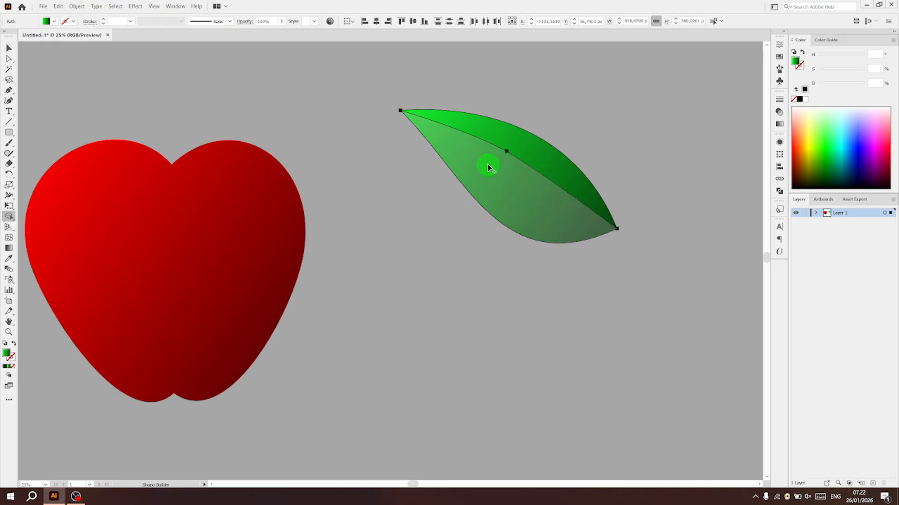
pyautogui.moveTo(524, 146); pyautogui.dragTo(546, 165)
pyautogui.click(9, 48)
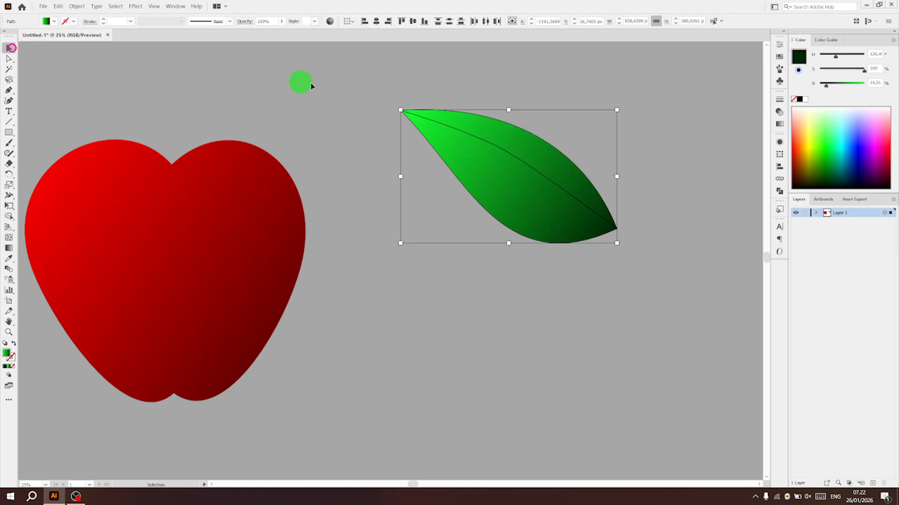
# - Move the upper leaf half away from the lower half to check the split, and undo the move
pyautogui.click(335, 87)
pyautogui.moveTo(507, 134); pyautogui.dragTo(538, 114)
pyautogui.click(703, 189)
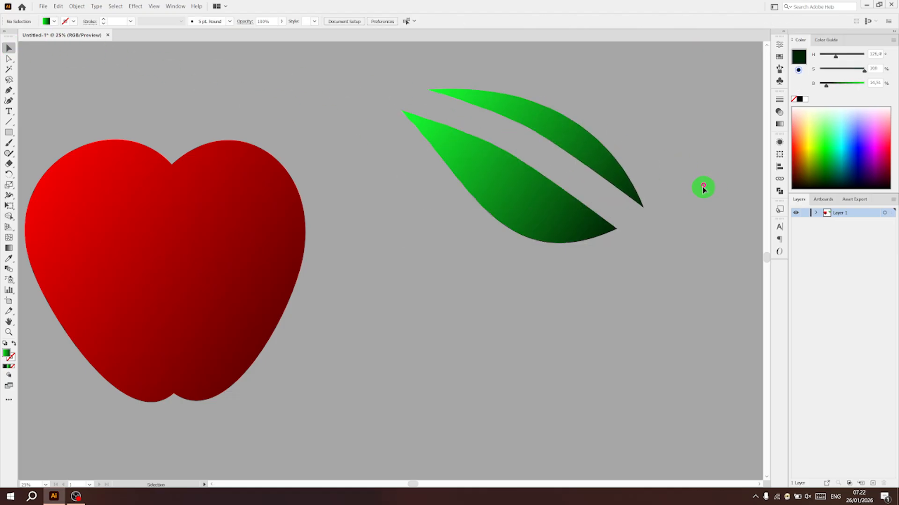
pyautogui.hotkey('ctrl', 'z')
pyautogui.hotkey('ctrl', 'z')
# - Stretch the lower leaf half's gradient farther past its lower-right tip with the Gradient tool to lighten that half, then deselect it
pyautogui.click(579, 274)
pyautogui.click(512, 187)
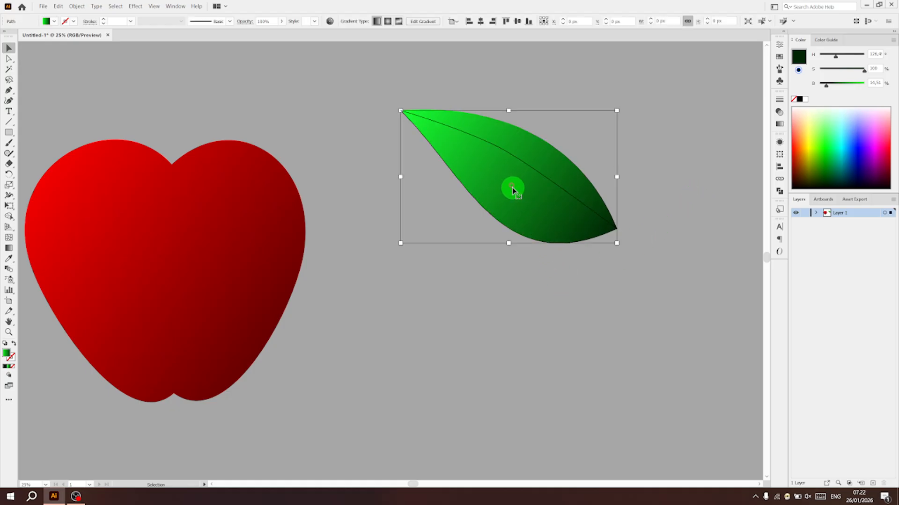
pyautogui.click(8, 248)
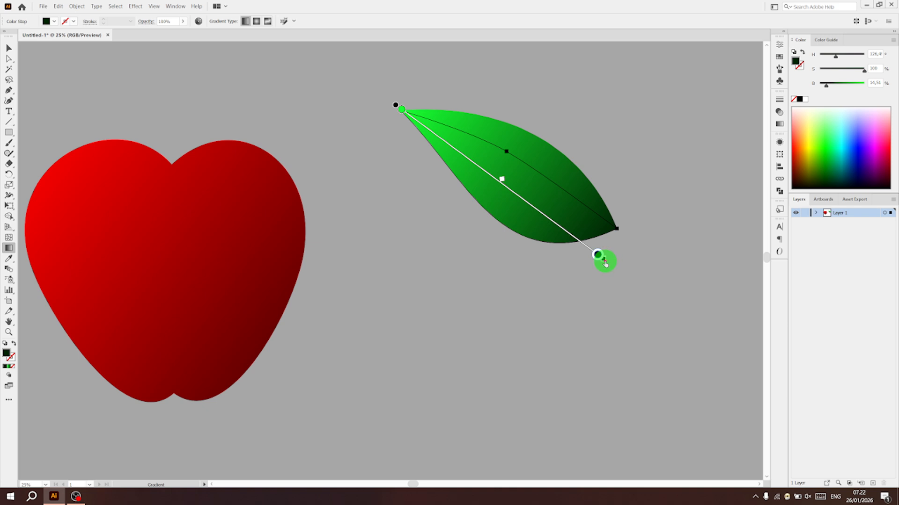
pyautogui.moveTo(607, 263); pyautogui.dragTo(657, 298)
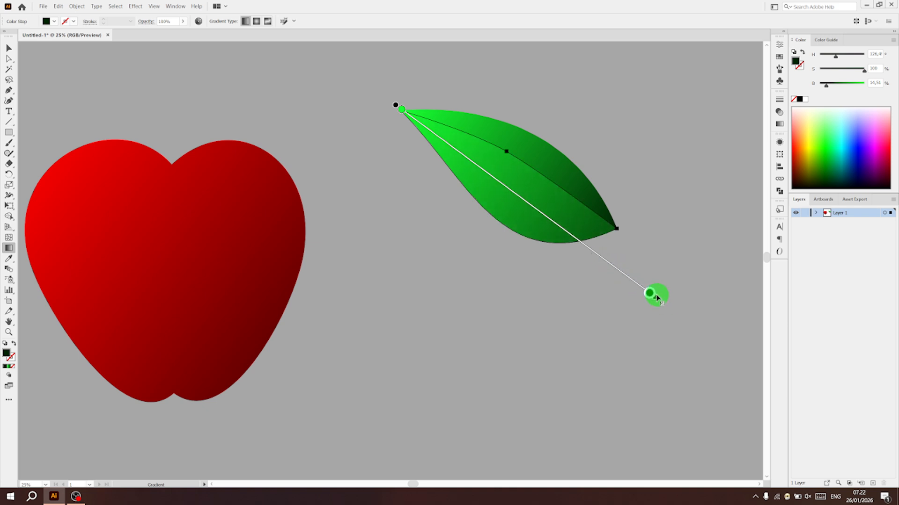
pyautogui.click(9, 47)
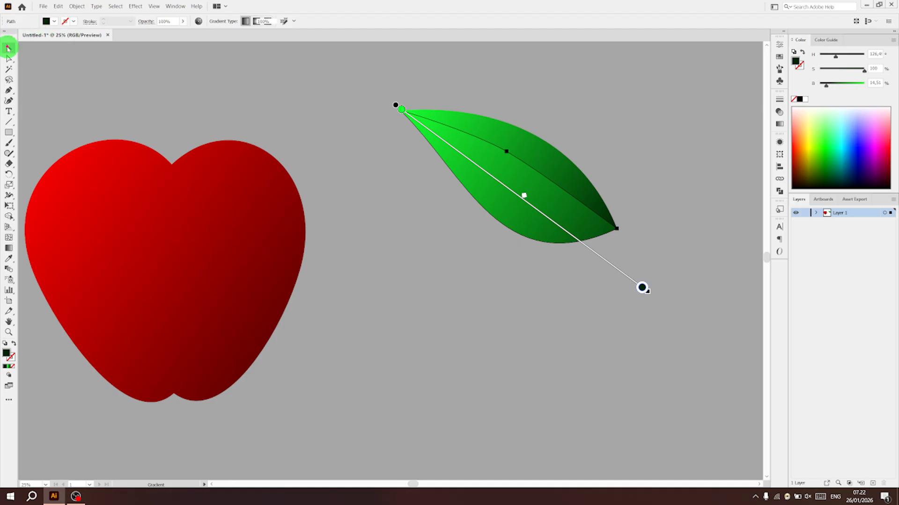
pyautogui.click(679, 133)
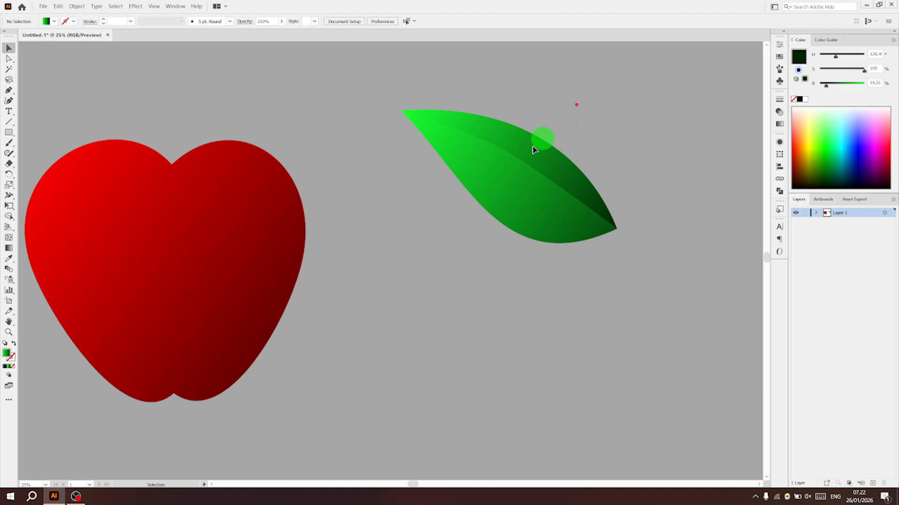
# - Select both halves of the leaf and group them
pyautogui.moveTo(431, 257); pyautogui.dragTo(431, 258)
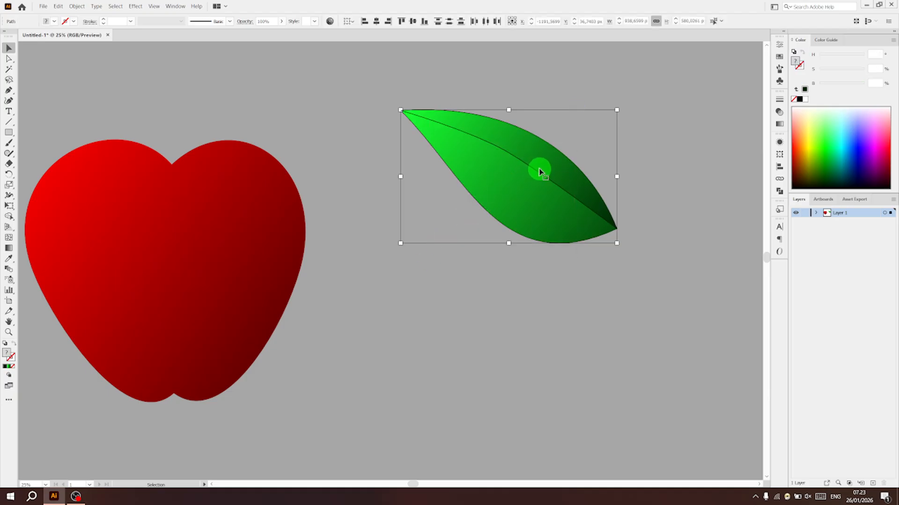
pyautogui.rightClick(538, 169)
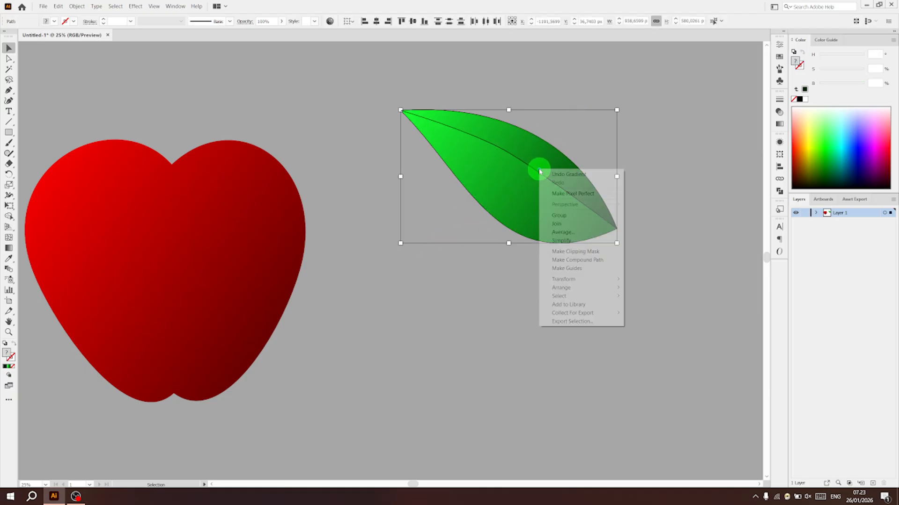
pyautogui.click(575, 216)
# - Scale down the leaf and the apple, move them together on the canvas, and deselect them
pyautogui.moveTo(617, 243); pyautogui.dragTo(410, 152)
pyautogui.moveTo(392, 230); pyautogui.dragTo(287, 153)
pyautogui.moveTo(436, 234); pyautogui.dragTo(346, 228)
pyautogui.moveTo(167, 213); pyautogui.dragTo(227, 198)
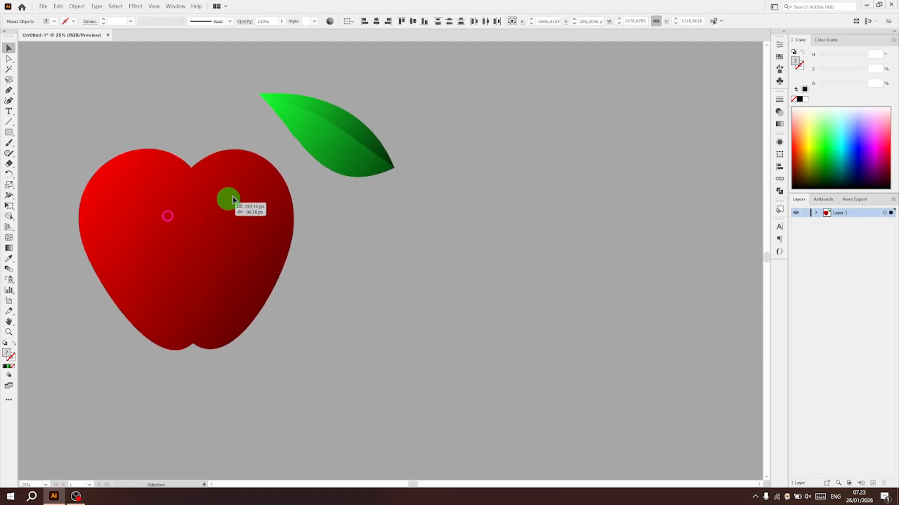
pyautogui.click(534, 160)
# - Place the leaf group just above the apple's top notch, shrink it slightly, and deselect it
pyautogui.moveTo(377, 147); pyautogui.dragTo(197, 110)
pyautogui.moveTo(216, 56); pyautogui.dragTo(204, 64)
pyautogui.click(292, 75)
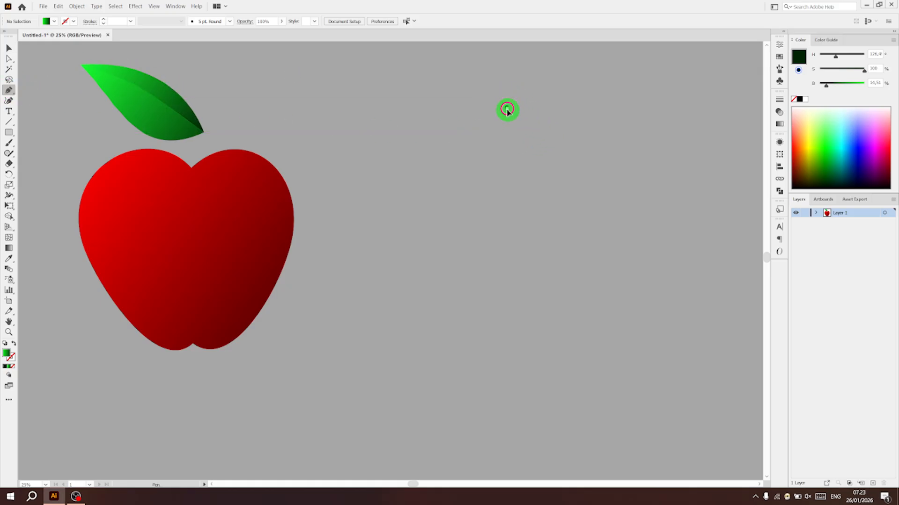
# - Draw a closed, curved stem shape with the Pen tool in the empty space beside the apple, pointed at the bottom and flared at the top
pyautogui.moveTo(517, 127); pyautogui.dragTo(516, 127)
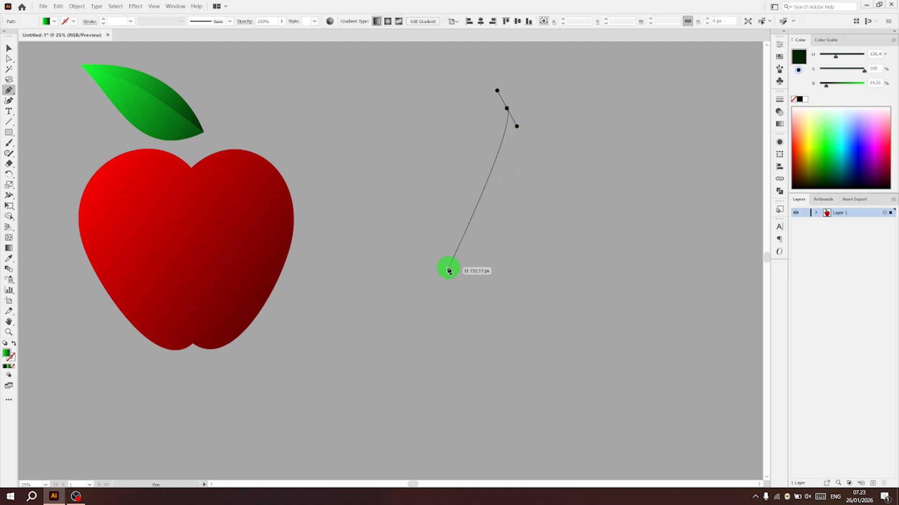
pyautogui.moveTo(453, 269); pyautogui.dragTo(472, 344)
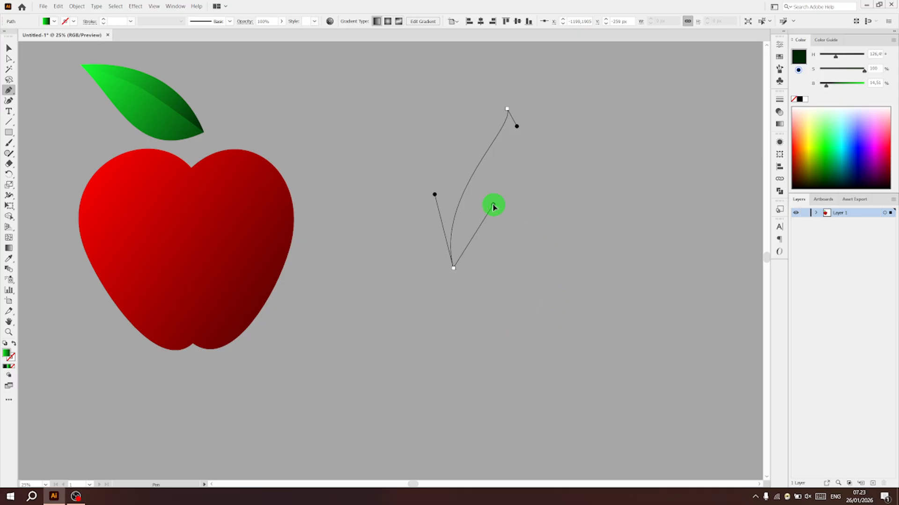
pyautogui.moveTo(493, 207); pyautogui.dragTo(494, 205)
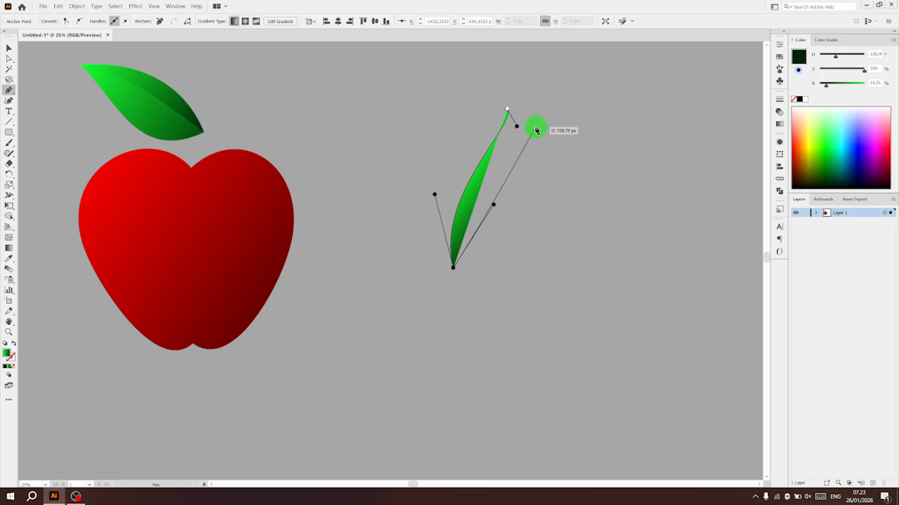
pyautogui.moveTo(537, 128); pyautogui.dragTo(559, 128)
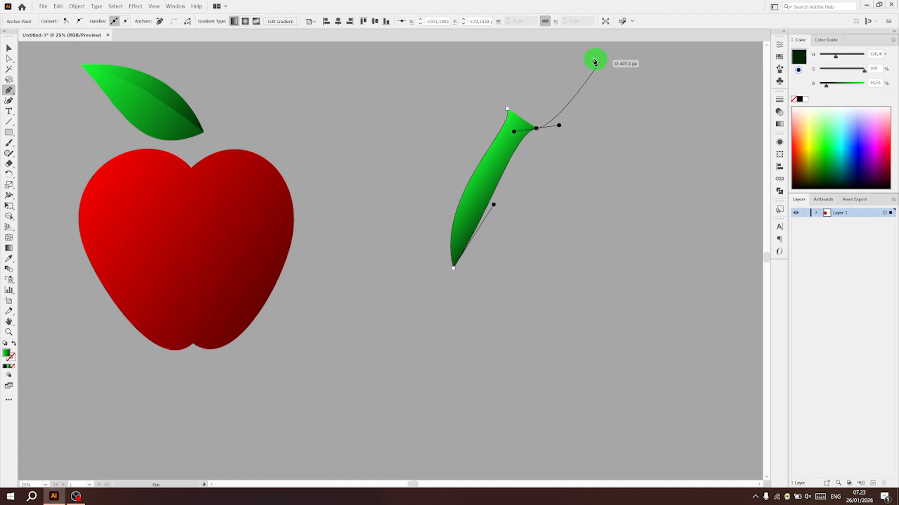
pyautogui.moveTo(508, 111); pyautogui.dragTo(520, 148)
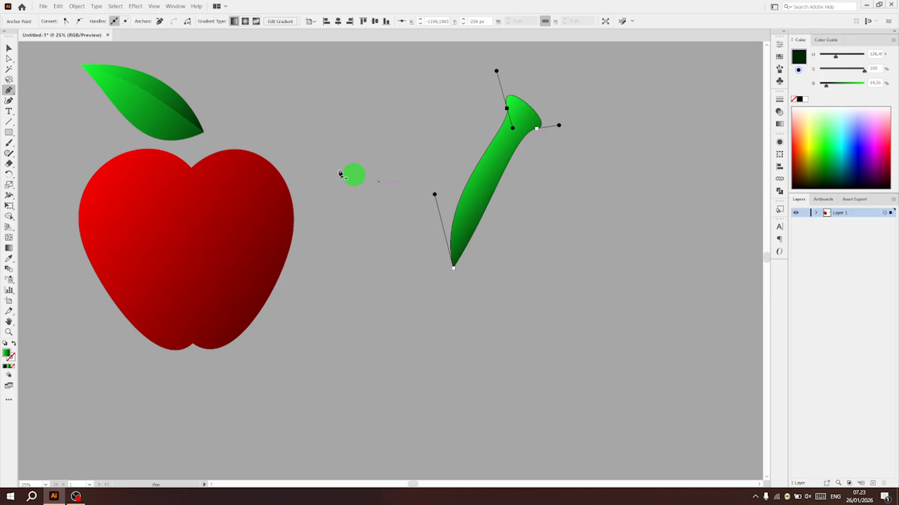
# - Reshape the stem with the Direct Selection tool, shifting its lower tip and adjusting the handles to make the body slimmer and more curved
pyautogui.click(9, 58)
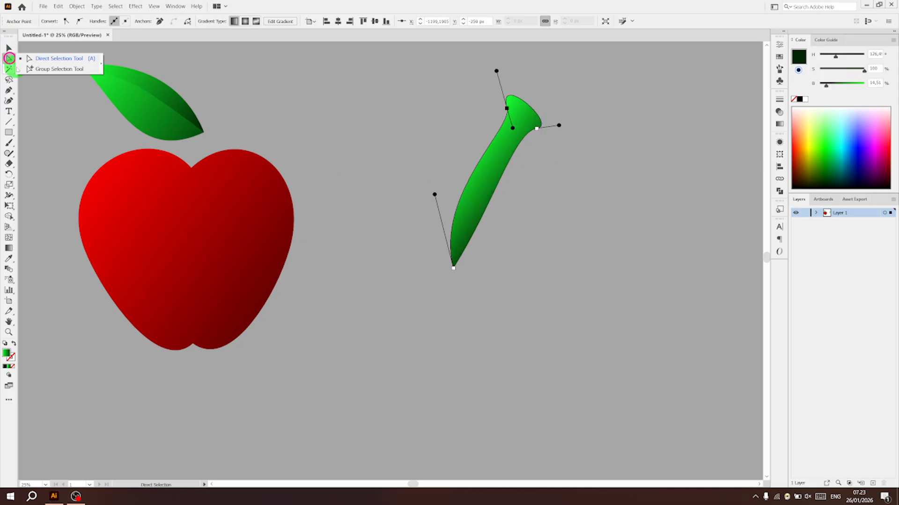
pyautogui.moveTo(455, 269); pyautogui.dragTo(442, 263)
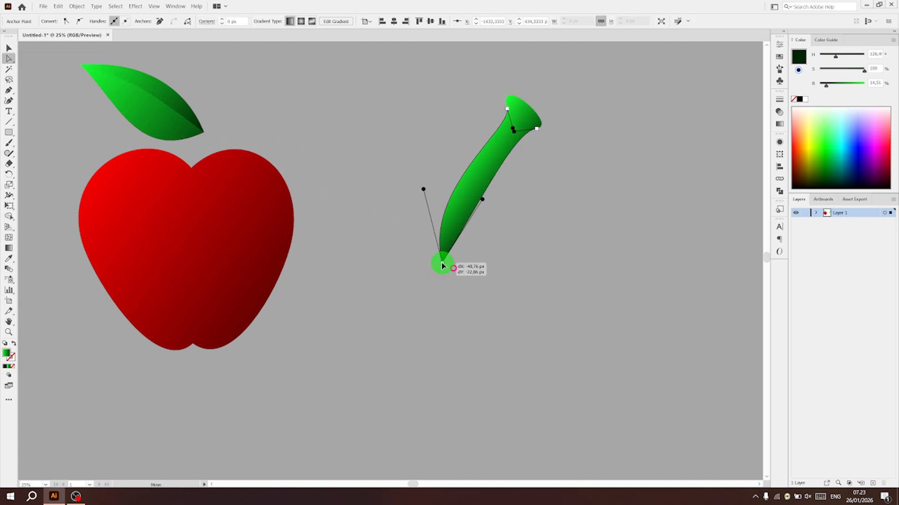
pyautogui.moveTo(480, 201); pyautogui.dragTo(469, 160)
pyautogui.moveTo(423, 189); pyautogui.dragTo(447, 153)
pyautogui.moveTo(507, 108); pyautogui.dragTo(556, 122)
pyautogui.moveTo(502, 72); pyautogui.dragTo(499, 88)
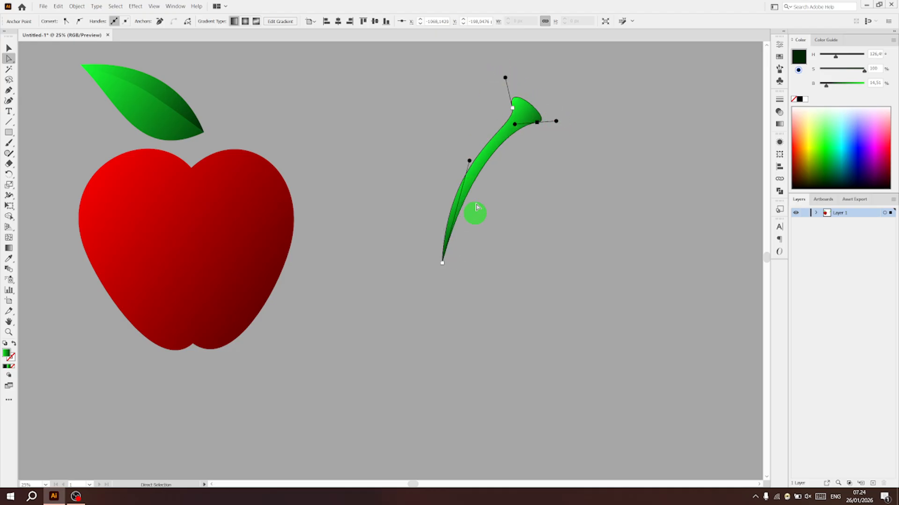
# - Shift the stem's lower tip slightly back toward the right and readjust its curve handles to smooth the taper, leaving the shape deselected
pyautogui.moveTo(470, 161); pyautogui.dragTo(475, 160)
pyautogui.click(442, 263)
pyautogui.moveTo(443, 266); pyautogui.dragTo(454, 265)
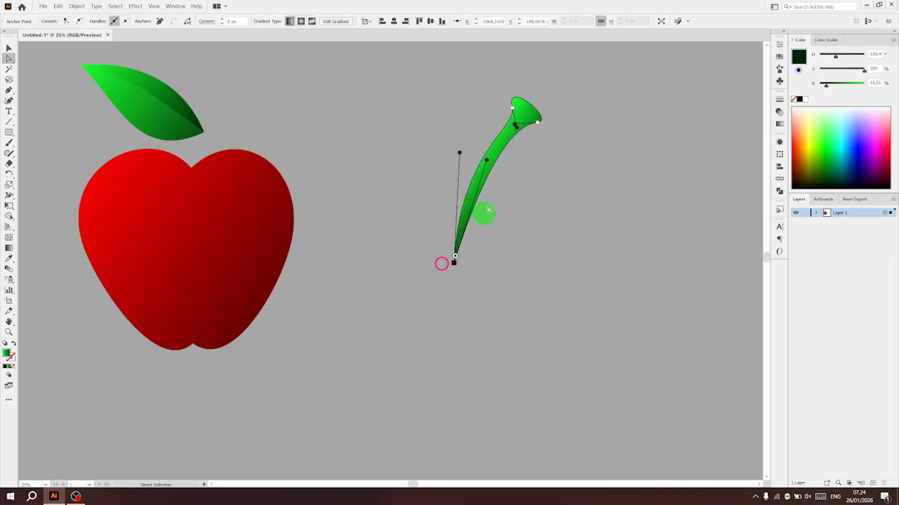
pyautogui.moveTo(486, 160); pyautogui.dragTo(454, 153)
pyautogui.click(533, 151)
# - Recolor the stem's linear gradient from dark brown, brightness about 44%, to black, and deselect the stem
pyautogui.click(501, 143)
pyautogui.click(780, 124)
pyautogui.click(677, 178)
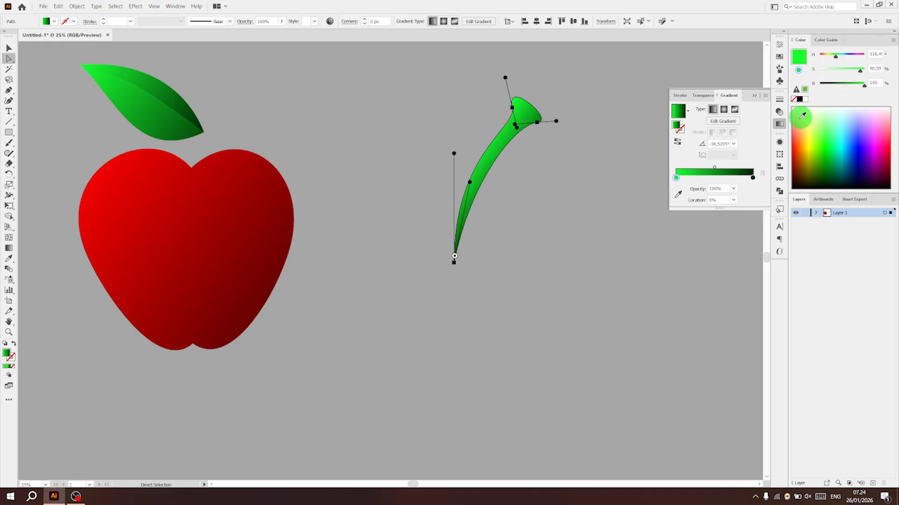
pyautogui.click(803, 149)
pyautogui.click(753, 178)
pyautogui.moveTo(825, 86); pyautogui.dragTo(800, 90)
pyautogui.click(676, 178)
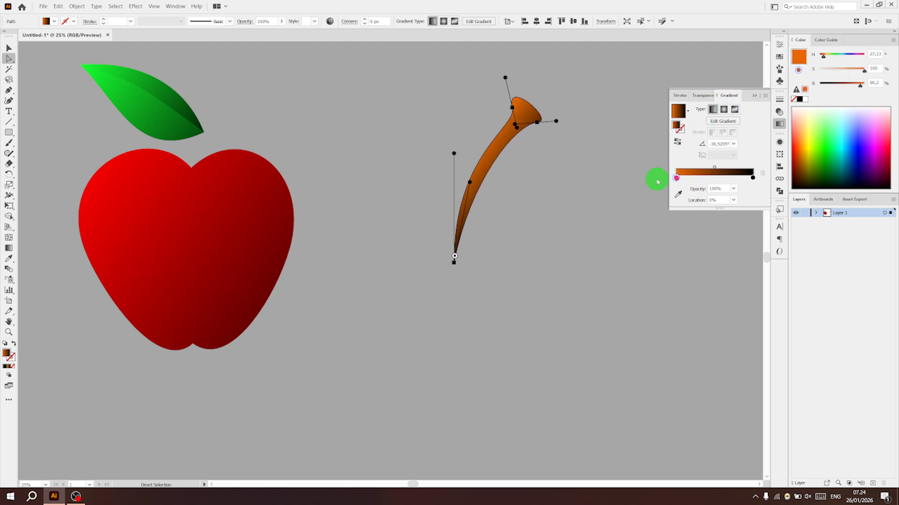
pyautogui.moveTo(857, 86); pyautogui.dragTo(840, 86)
pyautogui.click(8, 48)
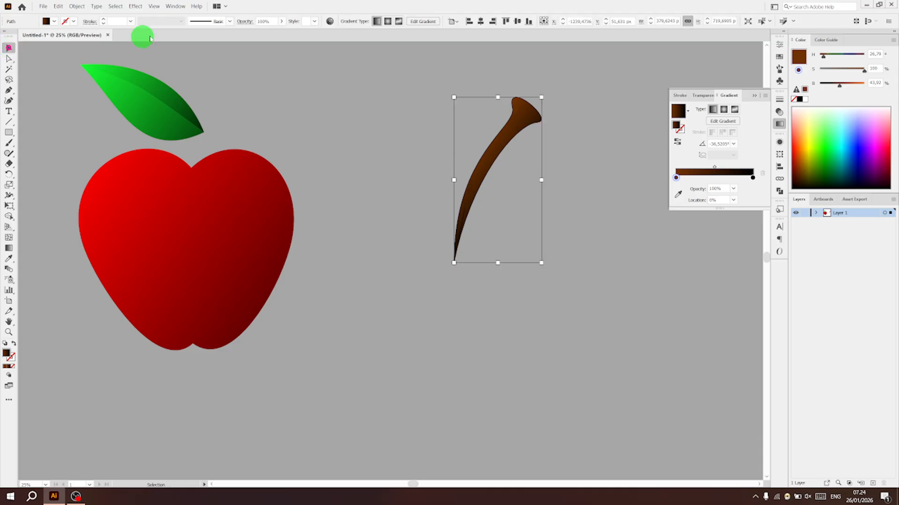
pyautogui.click(754, 95)
pyautogui.click(736, 95)
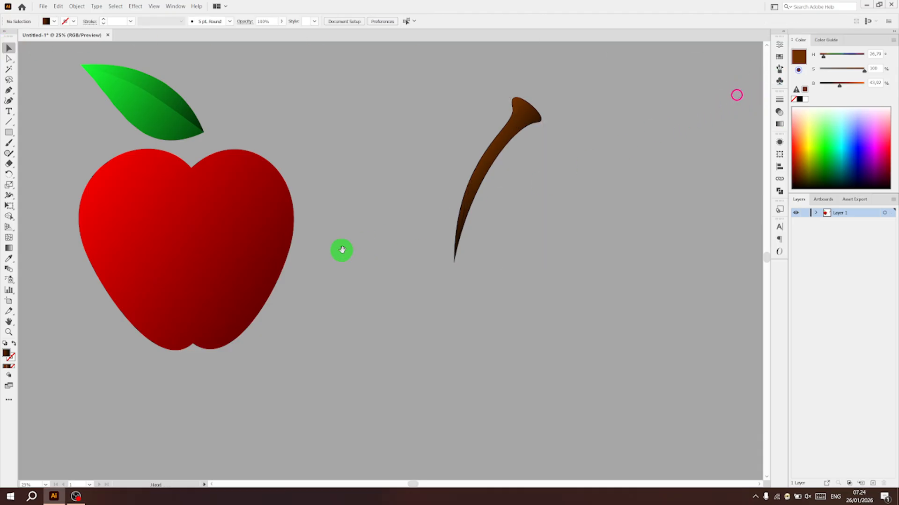
# - Scale the stem down to roughly half its size and place it over the apple's top notch
pyautogui.moveTo(342, 249); pyautogui.dragTo(458, 254)
pyautogui.moveTo(660, 100); pyautogui.dragTo(616, 168)
pyautogui.moveTo(606, 191); pyautogui.dragTo(332, 133)
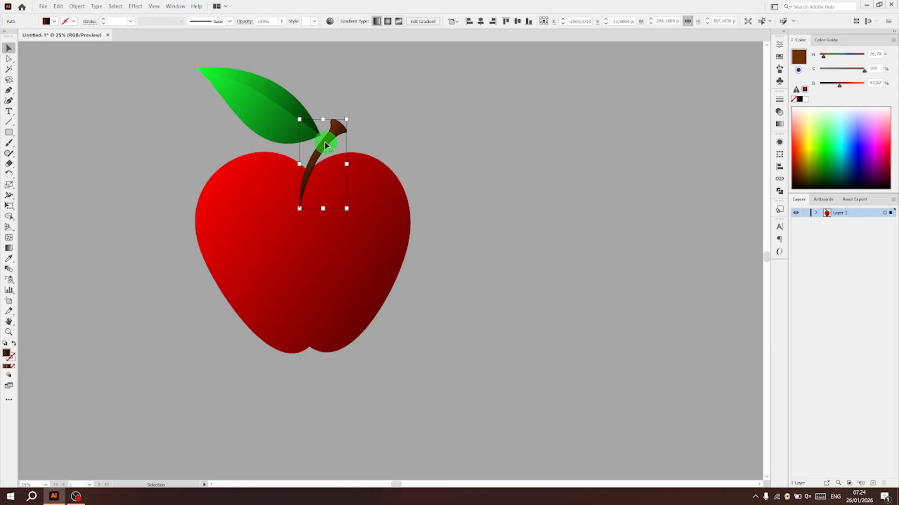
# - Send the stem backward in the stacking order and deselect it
pyautogui.rightClick(324, 146)
pyautogui.click(383, 282)
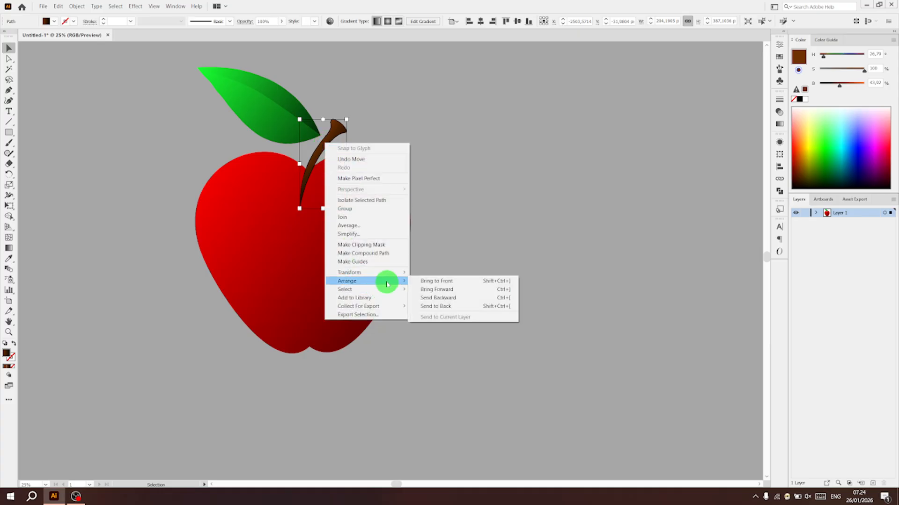
pyautogui.click(496, 296)
pyautogui.click(435, 136)
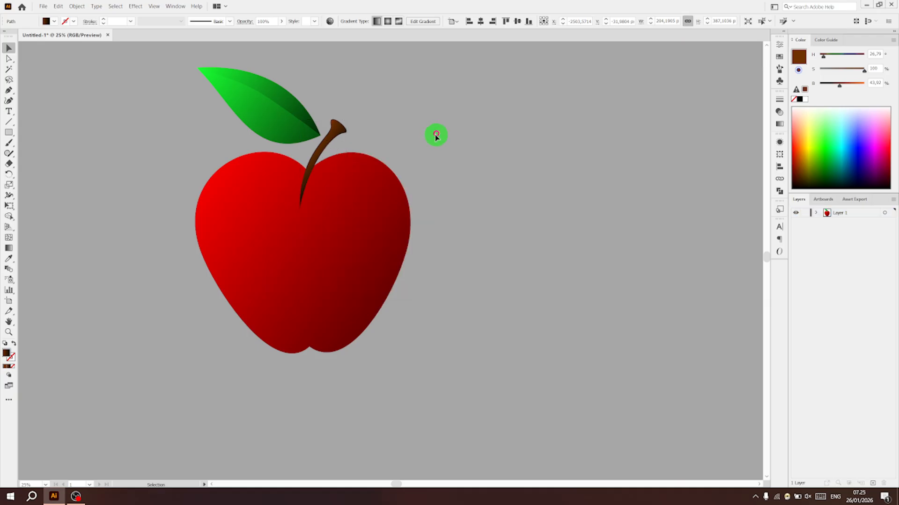
# - Expand Layer 1 and reorder the stem path below the apple path so the stem sits behind the apple
pyautogui.click(816, 213)
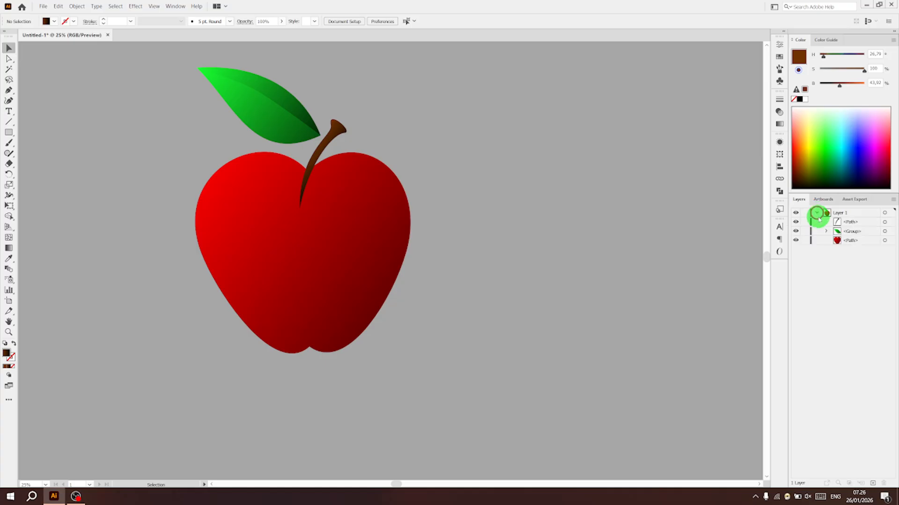
pyautogui.click(884, 223)
pyautogui.moveTo(856, 223); pyautogui.dragTo(852, 244)
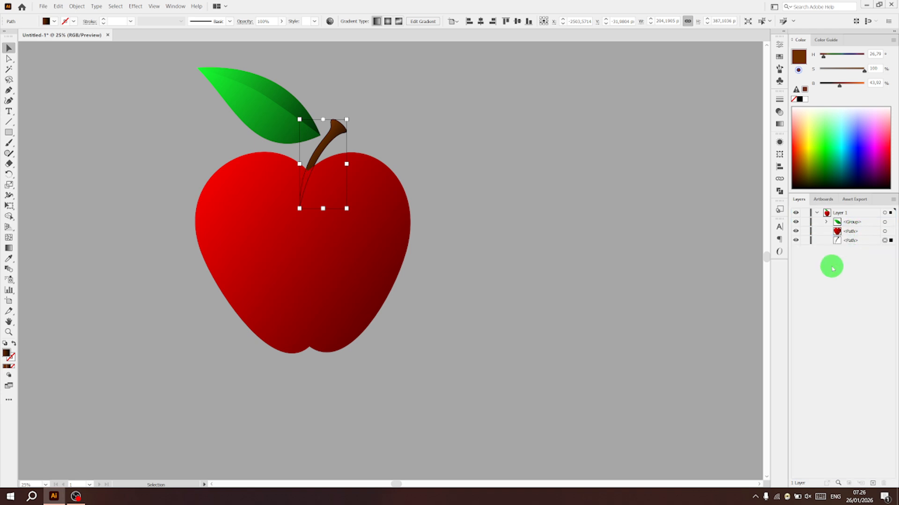
# - Shrink the stem slightly and reposition it in the apple's top notch
pyautogui.moveTo(348, 119); pyautogui.dragTo(331, 132)
pyautogui.click(419, 106)
pyautogui.click(331, 131)
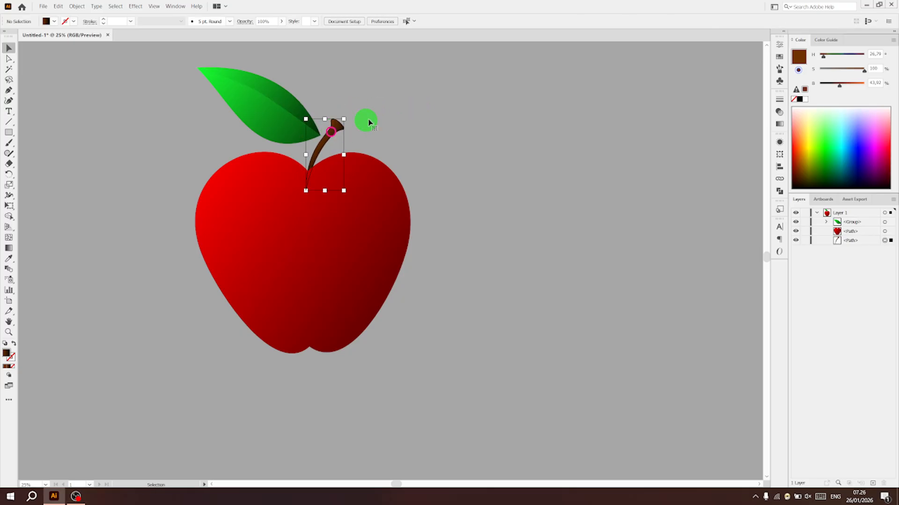
# - Turn off Smart Guides and lower the leaf group until its tip meets the stem and its lower edge overlaps the apple, leaving it deselected
pyautogui.moveTo(278, 120)
pyautogui.mouseDown()
pyautogui.moveTo(287, 125)
pyautogui.moveTo(276, 135)
pyautogui.moveTo(275, 123)
pyautogui.moveTo(278, 130)
pyautogui.mouseUp()
pyautogui.click(154, 6)
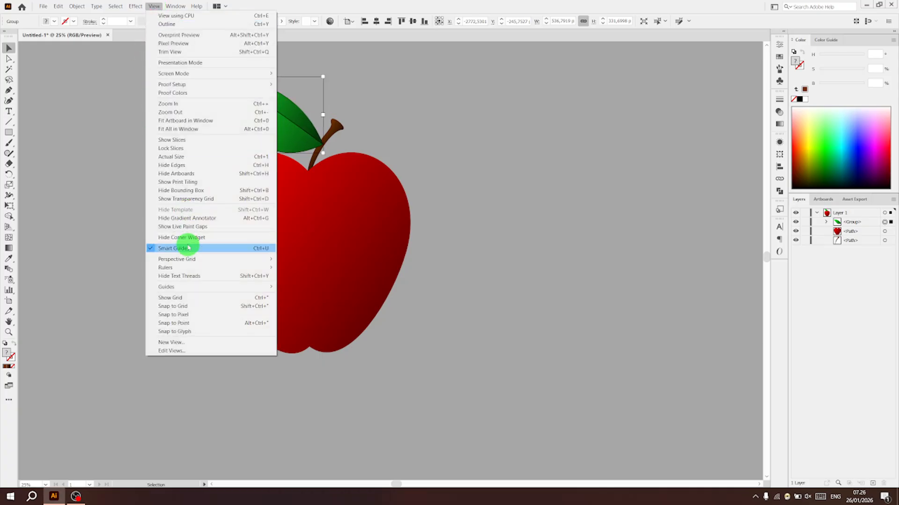
pyautogui.click(193, 248)
pyautogui.click(467, 152)
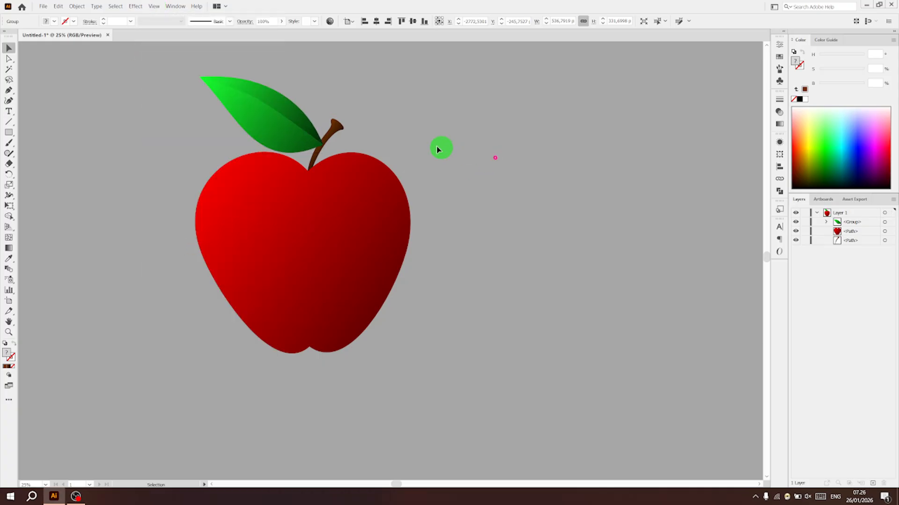
pyautogui.moveTo(292, 120); pyautogui.dragTo(288, 128)
pyautogui.click(513, 123)
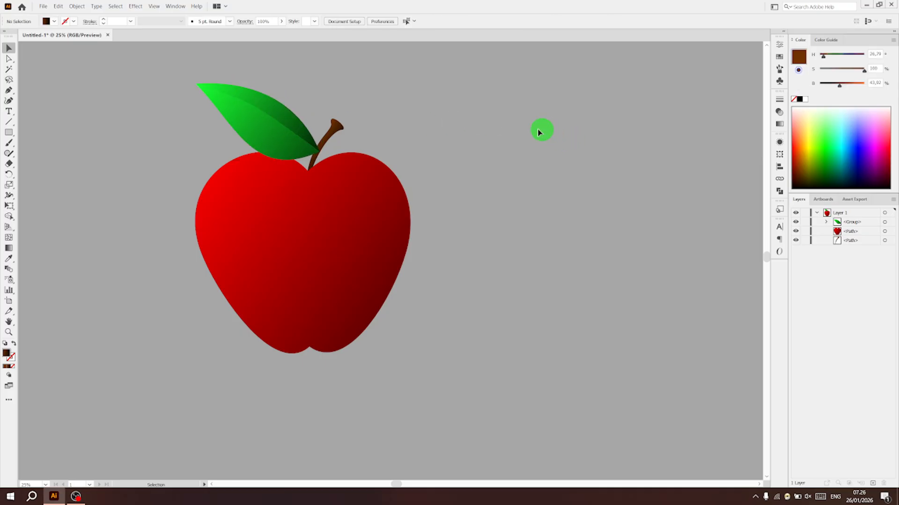
# - Draw a closed, curved highlight shape with the Pen tool left of the apple, with a pointed lower end and a rounded top
pyautogui.moveTo(457, 244); pyautogui.dragTo(587, 242)
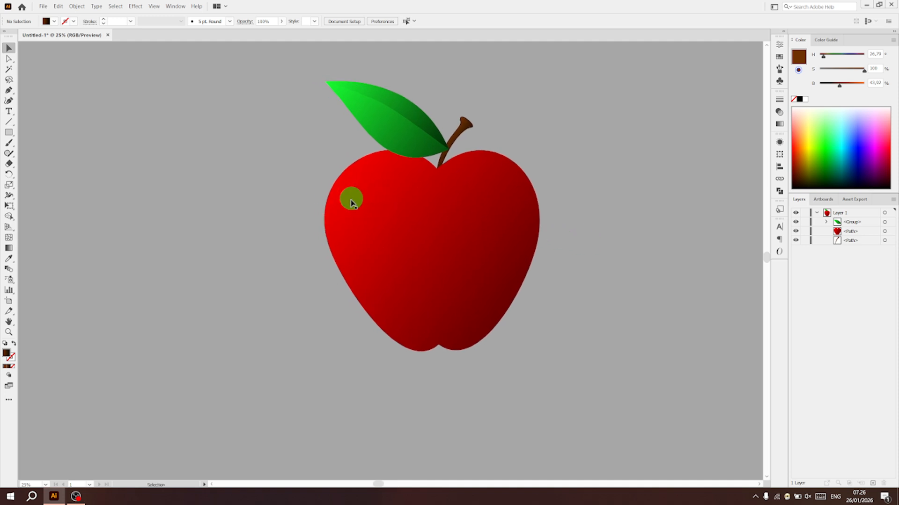
pyautogui.moveTo(202, 198); pyautogui.dragTo(230, 195)
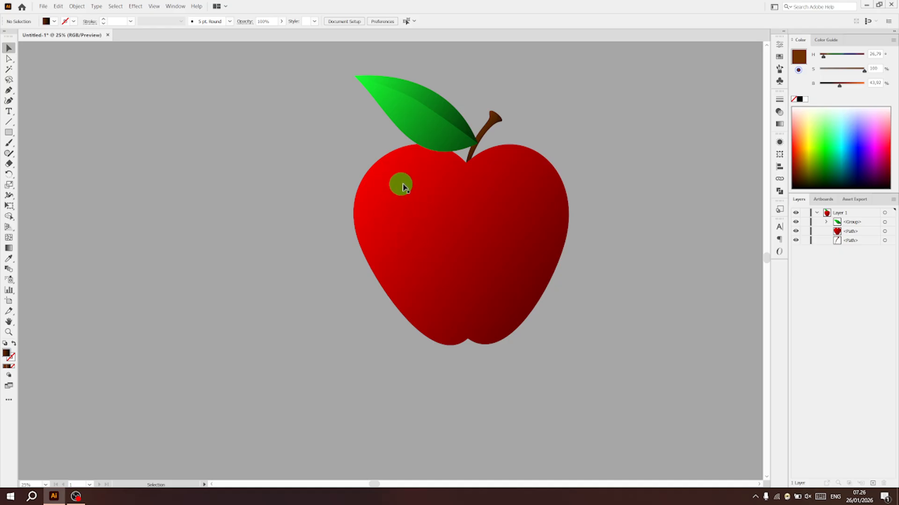
pyautogui.moveTo(211, 169); pyautogui.dragTo(249, 168)
pyautogui.click(8, 90)
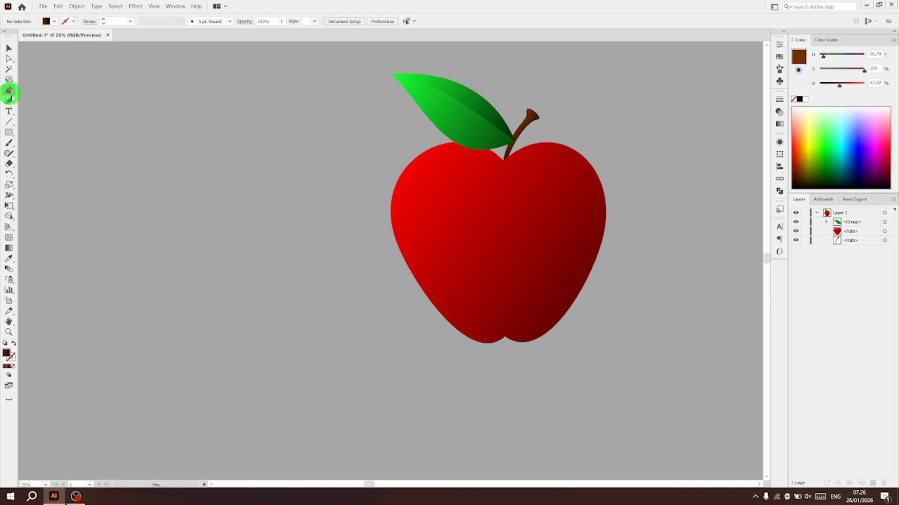
pyautogui.moveTo(190, 149); pyautogui.dragTo(239, 149)
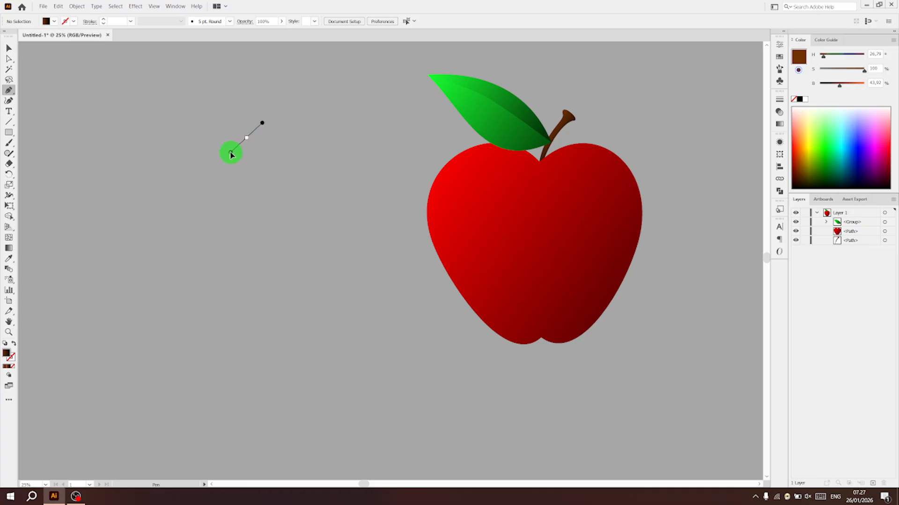
pyautogui.moveTo(230, 154); pyautogui.dragTo(231, 153)
pyautogui.moveTo(219, 227); pyautogui.dragTo(229, 264)
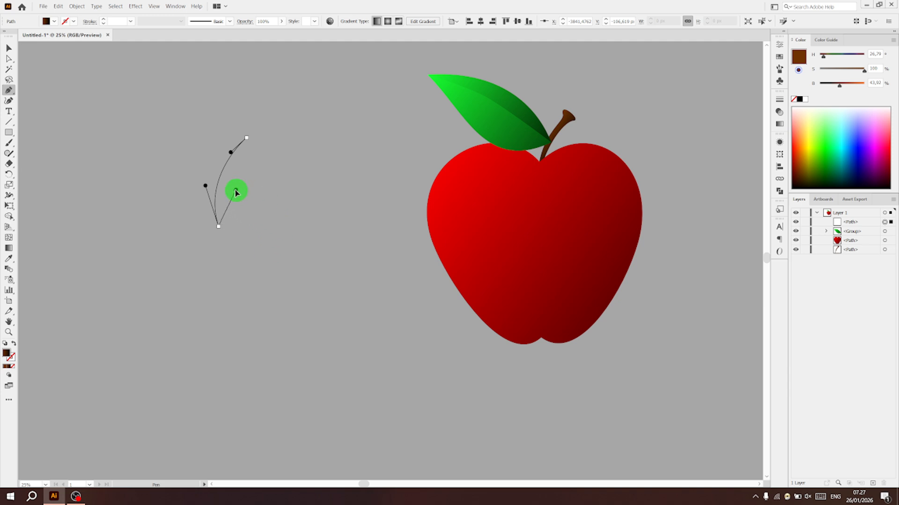
pyautogui.moveTo(236, 190); pyautogui.dragTo(236, 191)
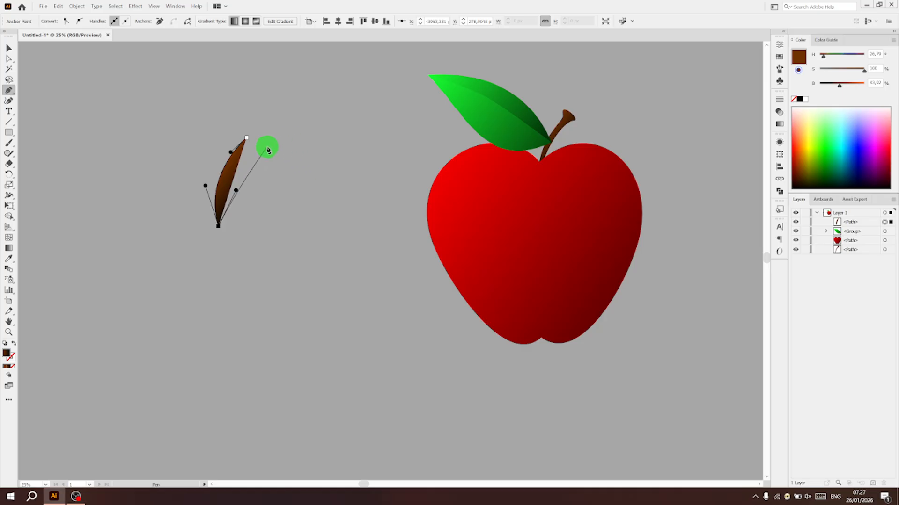
pyautogui.moveTo(265, 160); pyautogui.dragTo(287, 149)
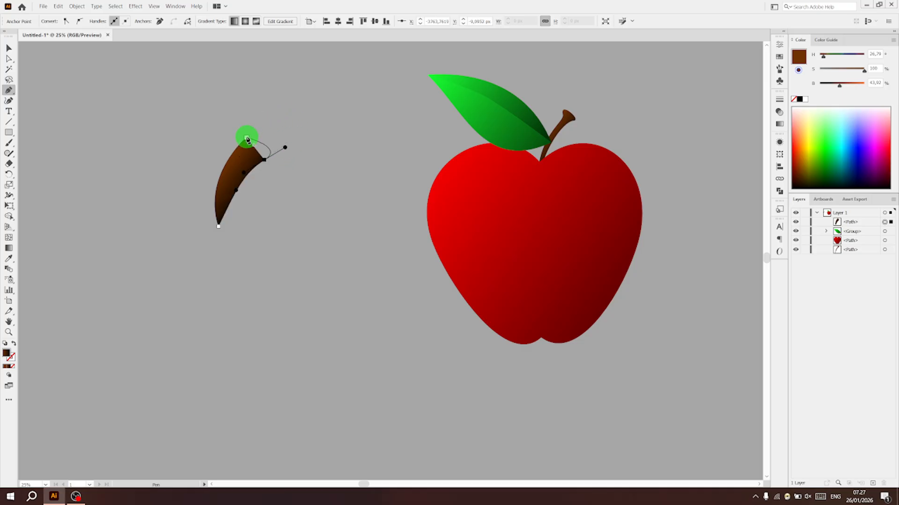
pyautogui.moveTo(247, 139); pyautogui.dragTo(224, 154)
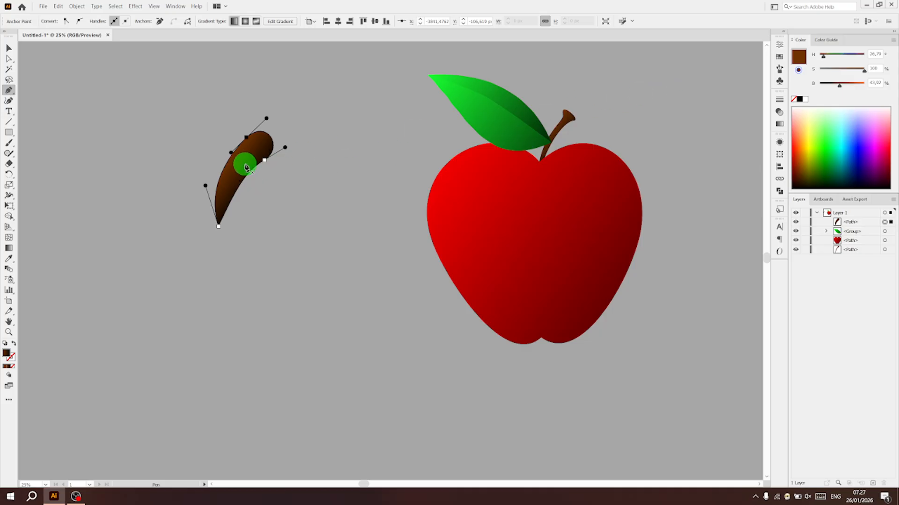
# - Replace the highlight shape's gradient with a solid white fill
pyautogui.click(805, 100)
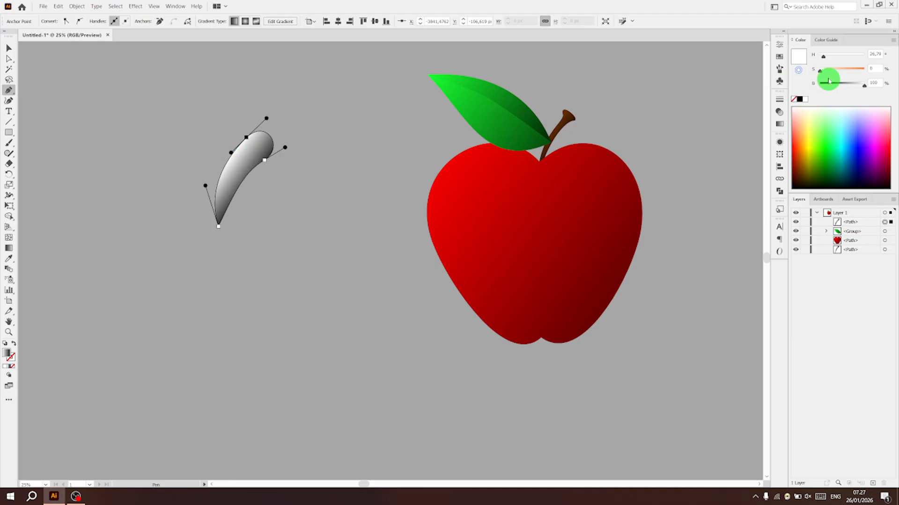
pyautogui.click(799, 59)
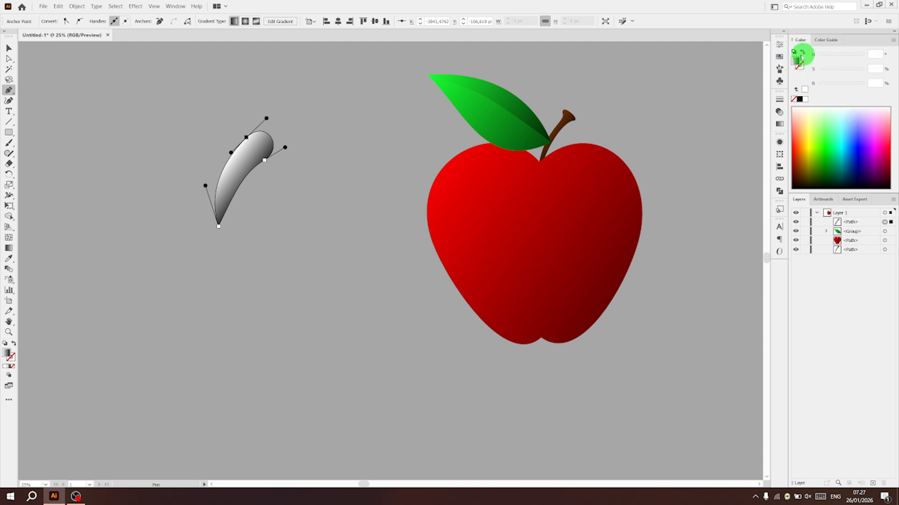
pyautogui.click(805, 100)
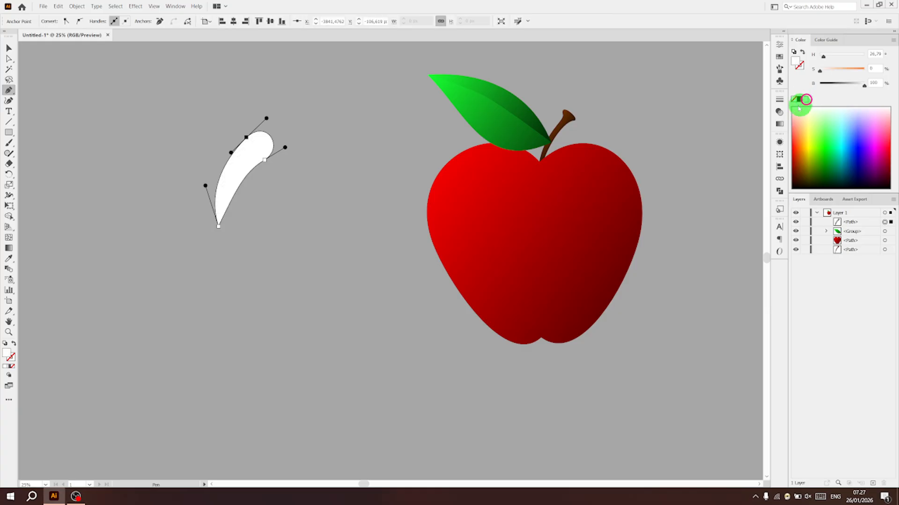
# - Reshape the white highlight with the Direct Selection tool, moving its anchor points to make it slimmer and more curved
pyautogui.click(10, 58)
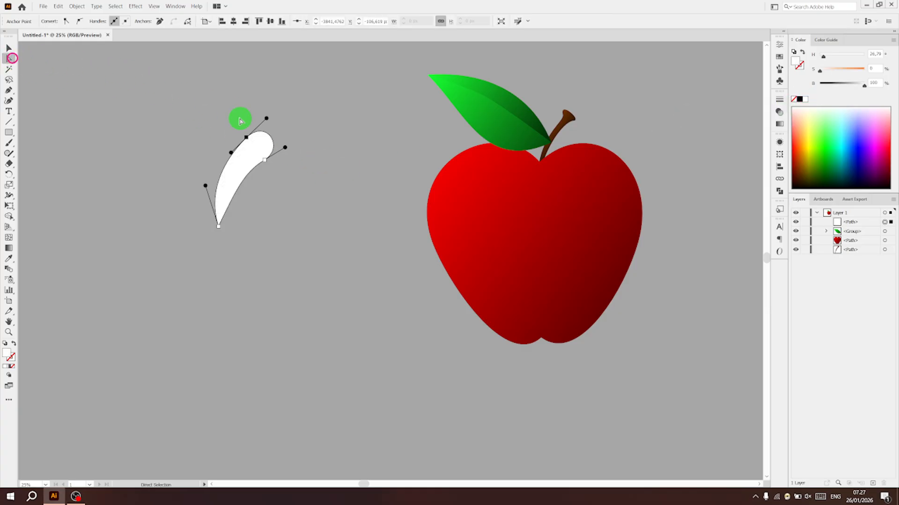
pyautogui.moveTo(246, 139); pyautogui.dragTo(256, 156)
pyautogui.moveTo(223, 191); pyautogui.dragTo(222, 182)
pyautogui.click(256, 156)
pyautogui.click(255, 155)
pyautogui.moveTo(256, 156); pyautogui.dragTo(256, 160)
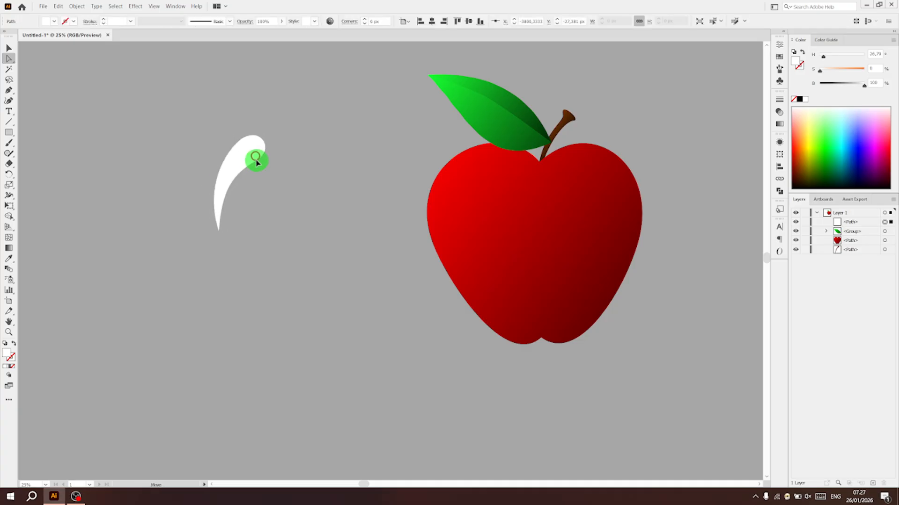
# - Scale the highlight down and place it on the apple's upper-left shoulder, leaving it deselected
pyautogui.click(9, 47)
pyautogui.click(267, 136)
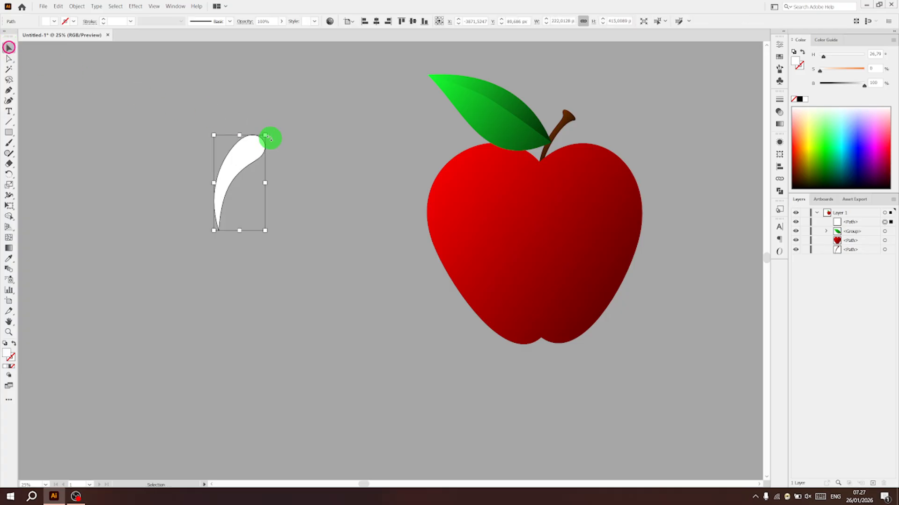
pyautogui.moveTo(265, 134); pyautogui.dragTo(465, 174)
pyautogui.click(697, 177)
# - Draw a circle about 811 px in diameter with the Ellipse tool in the empty area right of the apple
pyautogui.moveTo(691, 178); pyautogui.dragTo(391, 170)
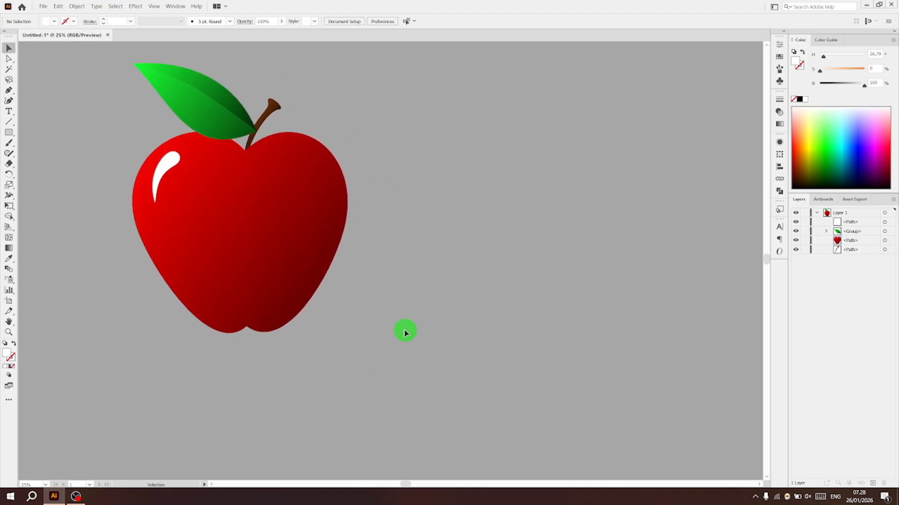
pyautogui.moveTo(454, 292); pyautogui.dragTo(434, 307)
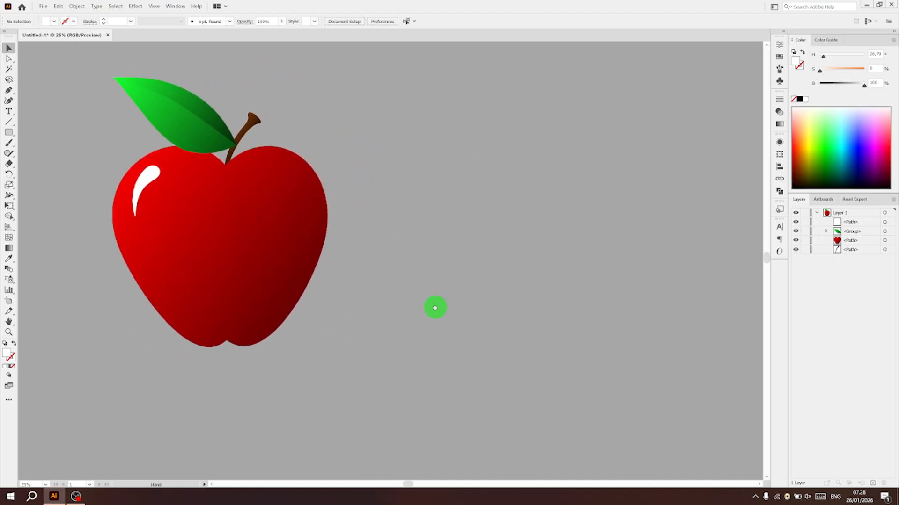
pyautogui.moveTo(10, 133); pyautogui.dragTo(30, 151)
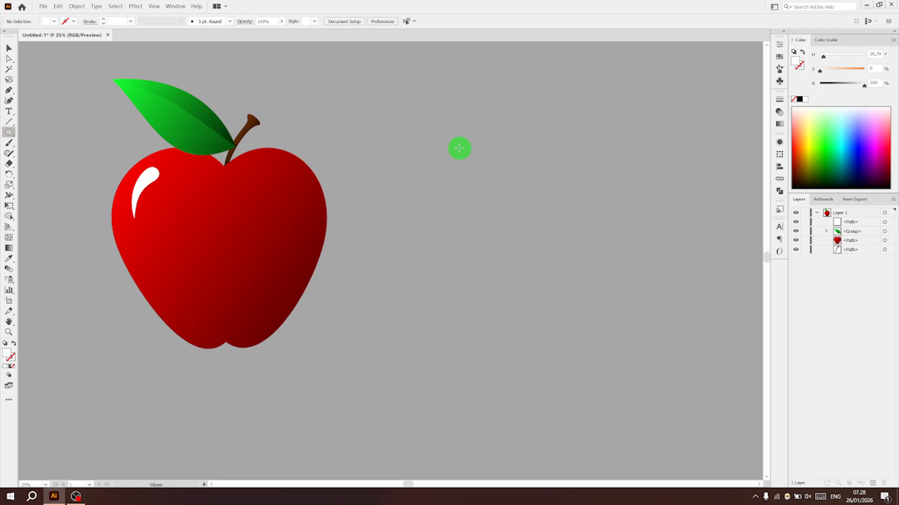
pyautogui.moveTo(458, 141); pyautogui.dragTo(627, 328)
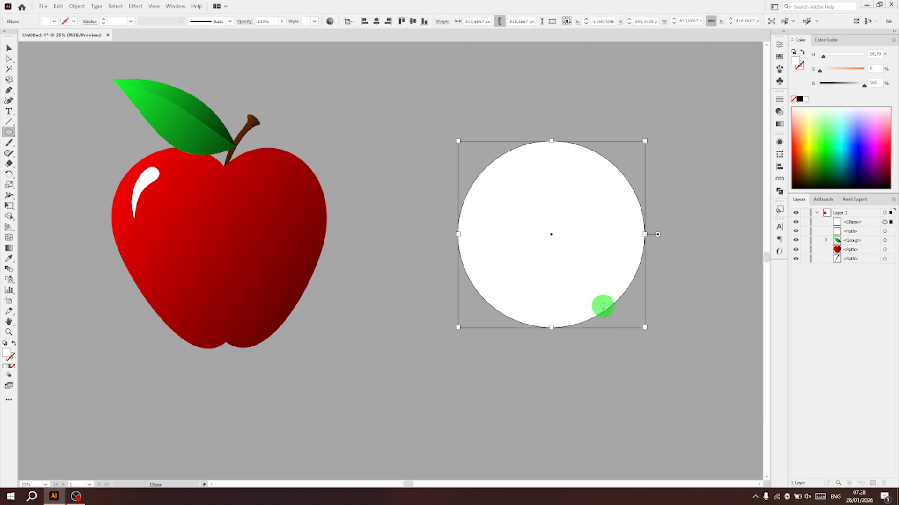
# - Fill the circle with a radial gradient running from opaque black at the center to black at 0% opacity at the edge
pyautogui.click(780, 124)
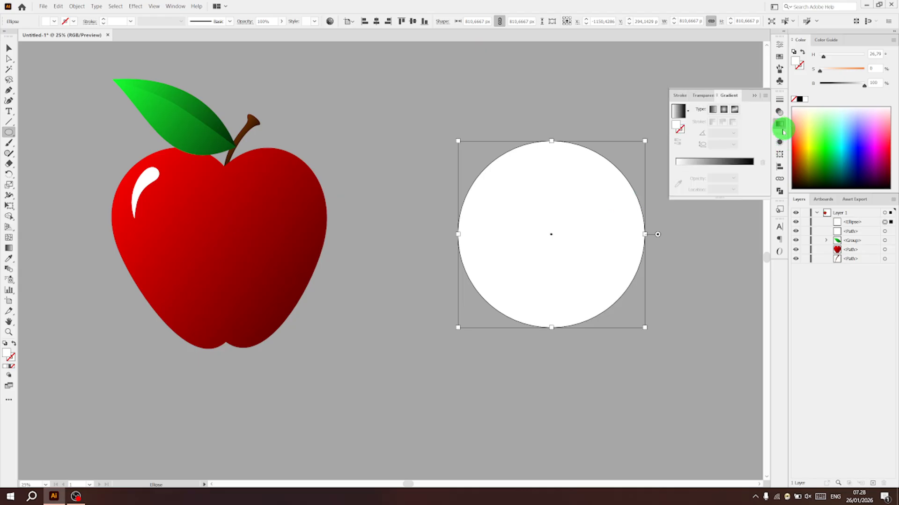
pyautogui.click(716, 163)
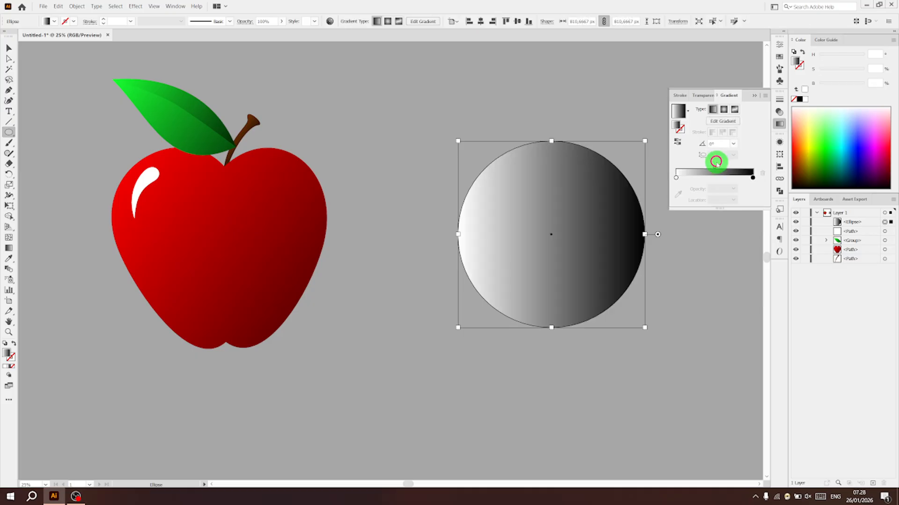
pyautogui.click(675, 179)
pyautogui.moveTo(864, 85); pyautogui.dragTo(804, 91)
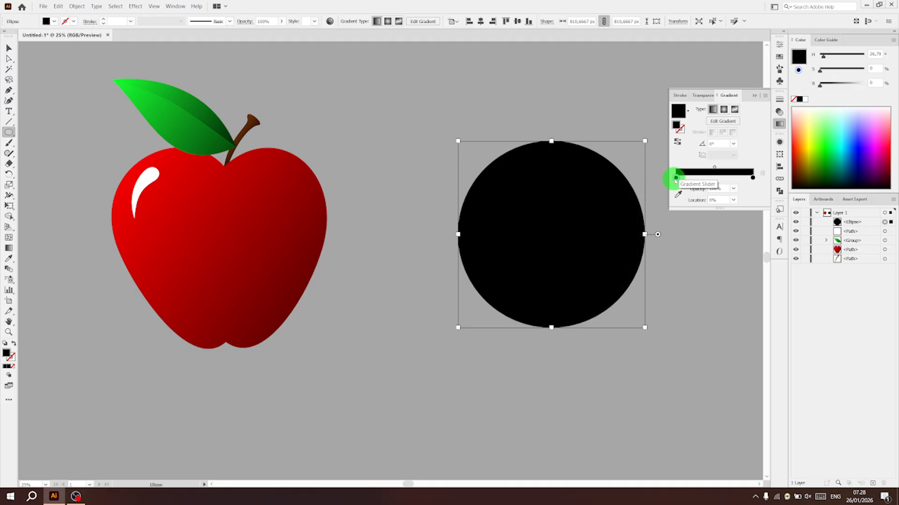
pyautogui.click(752, 179)
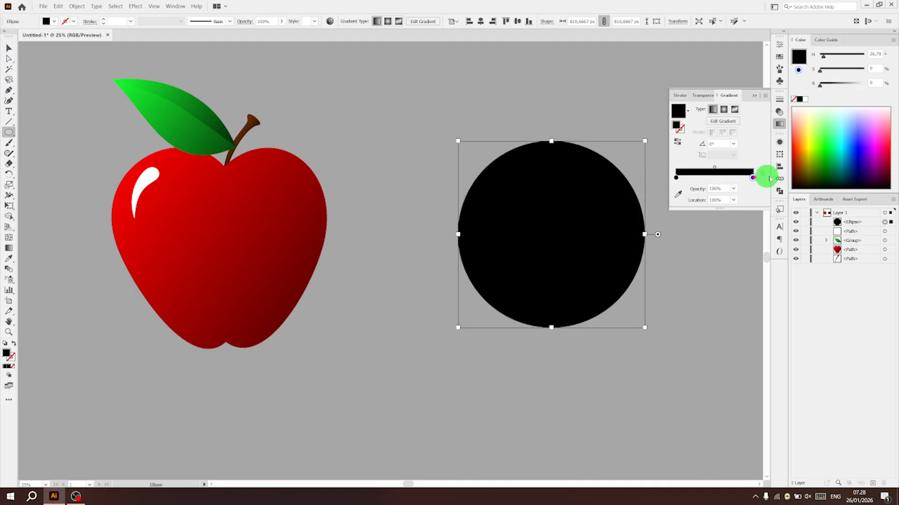
pyautogui.click(734, 189)
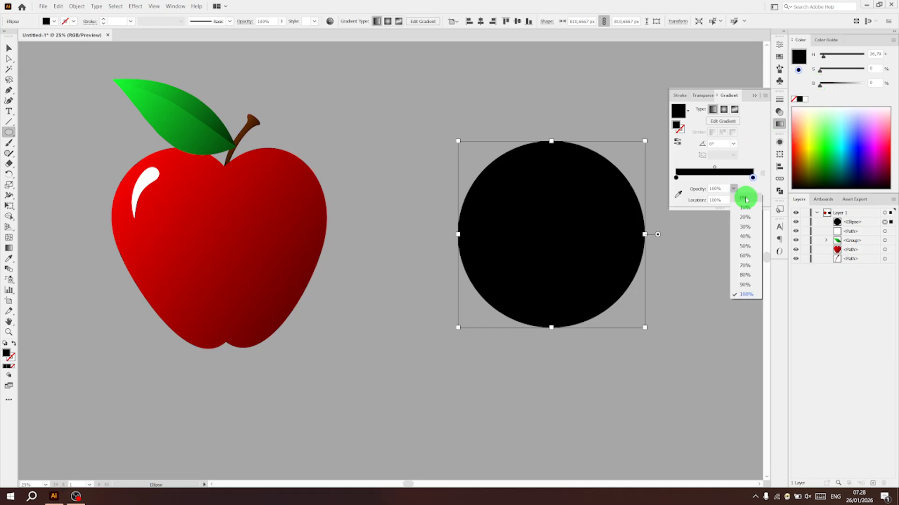
pyautogui.click(745, 198)
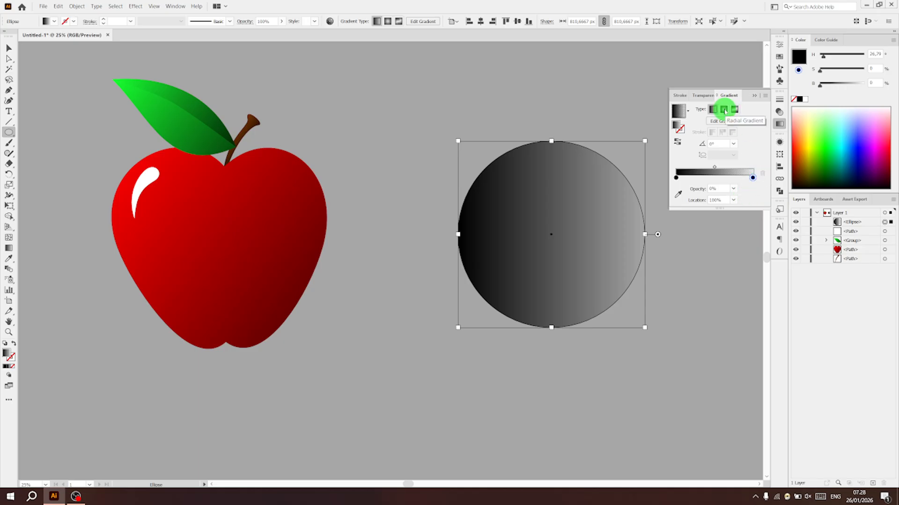
pyautogui.click(724, 110)
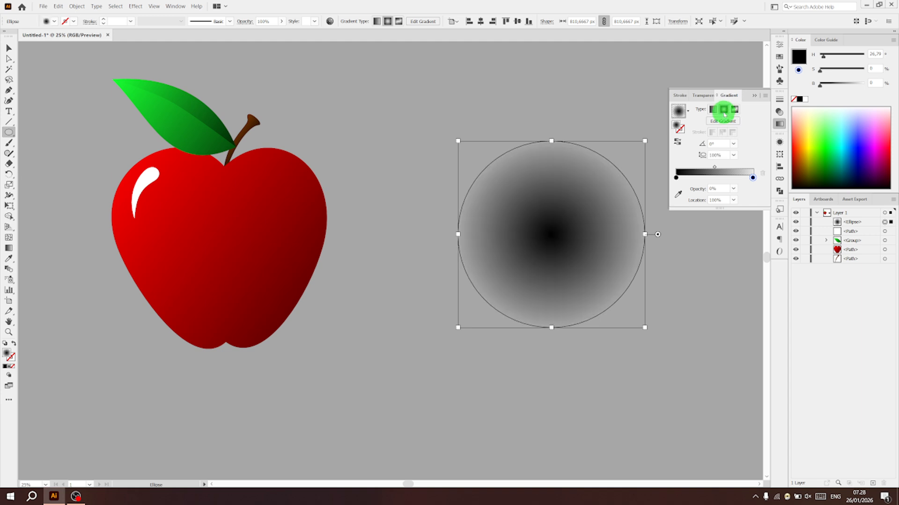
# - Shift the gradient's midpoint slightly toward the circle's center with the Gradient tool
pyautogui.click(755, 96)
pyautogui.click(8, 248)
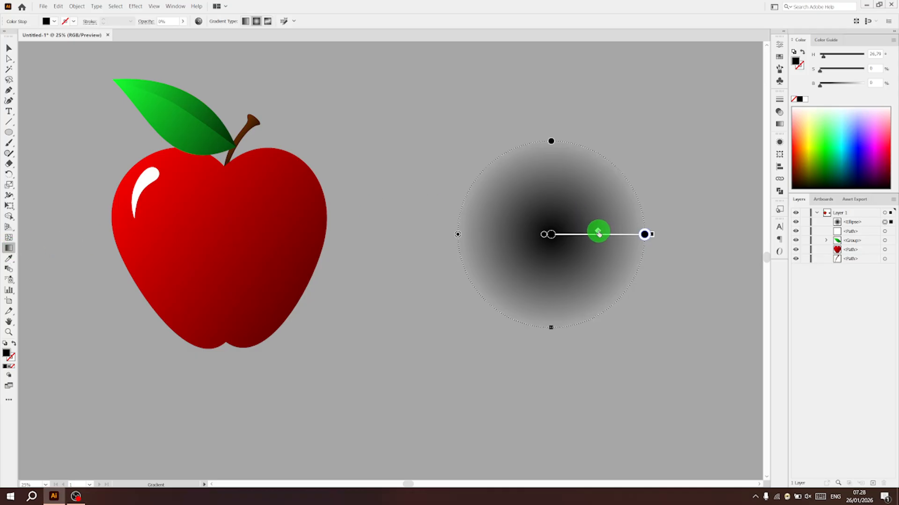
pyautogui.moveTo(597, 233); pyautogui.dragTo(587, 233)
pyautogui.click(551, 235)
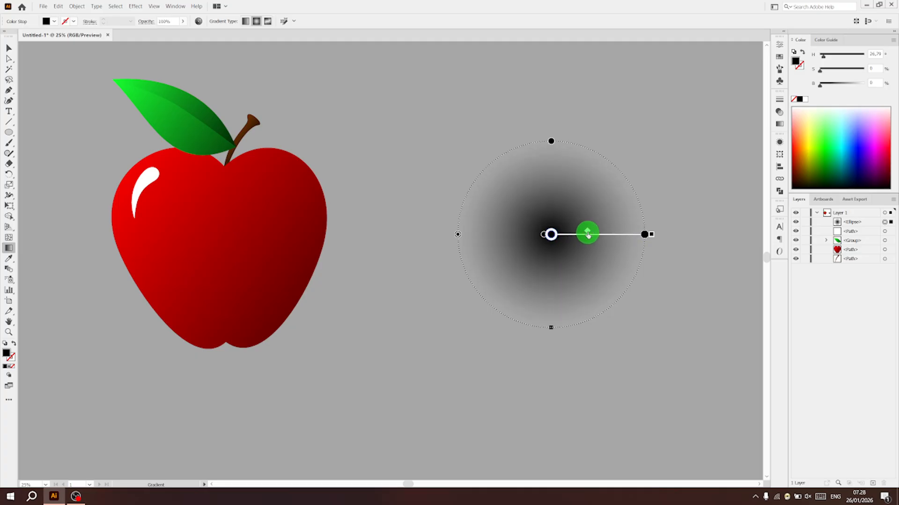
# - Flatten and widen the circle into a shadow ellipse about 1167 px by 201 px and place it under the apple's base
pyautogui.click(9, 48)
pyautogui.moveTo(553, 139); pyautogui.dragTo(552, 289)
pyautogui.moveTo(458, 308); pyautogui.dragTo(349, 308)
pyautogui.moveTo(499, 289); pyautogui.dragTo(269, 340)
pyautogui.moveTo(421, 309); pyautogui.dragTo(619, 273)
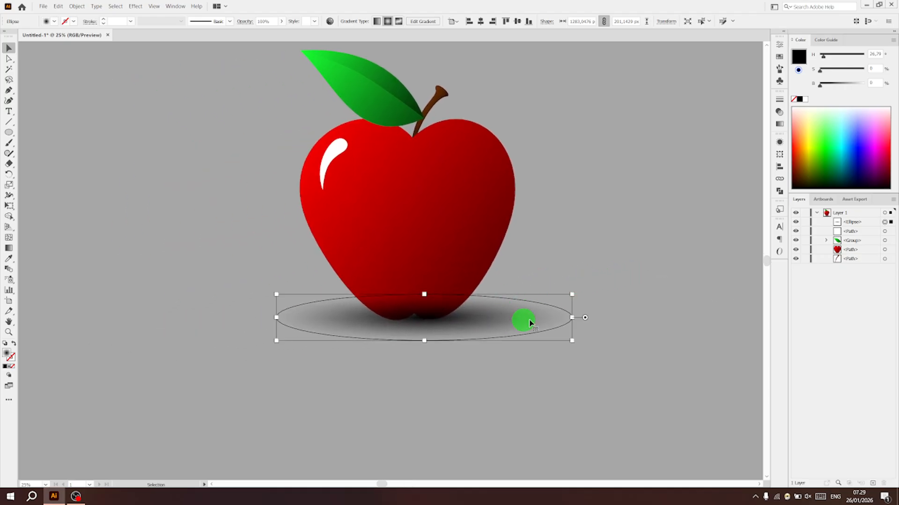
pyautogui.moveTo(572, 318); pyautogui.dragTo(521, 322)
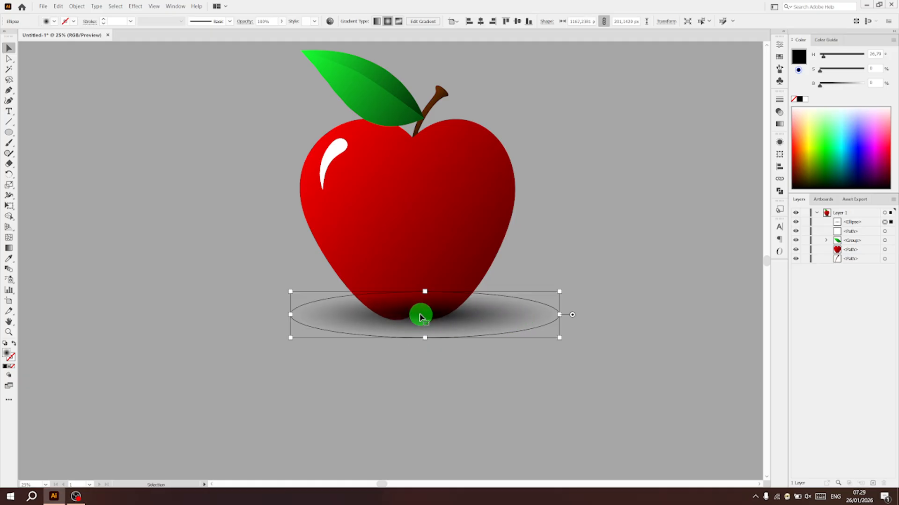
# - Move the shadow ellipse below all other objects in the stacking order and nudge it slightly right and up, leaving it deselected
pyautogui.moveTo(870, 223); pyautogui.dragTo(862, 264)
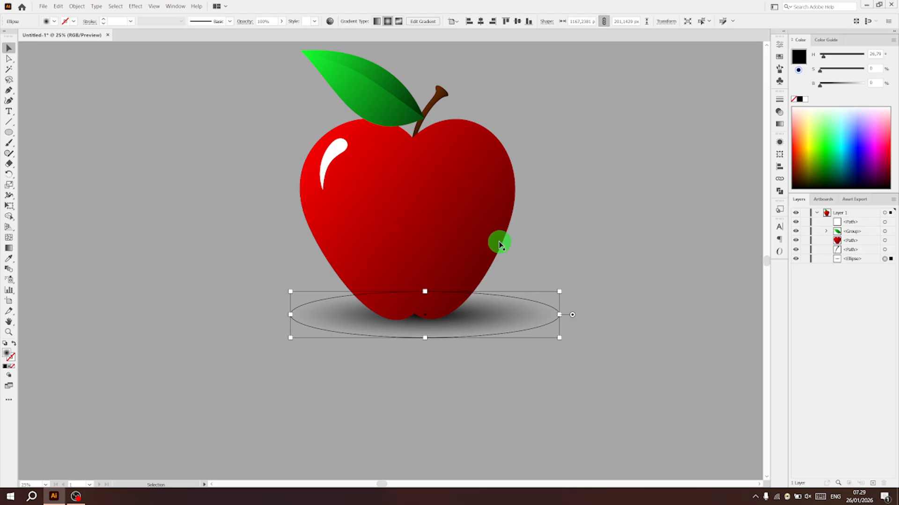
pyautogui.moveTo(479, 321); pyautogui.dragTo(490, 316)
pyautogui.click(636, 357)
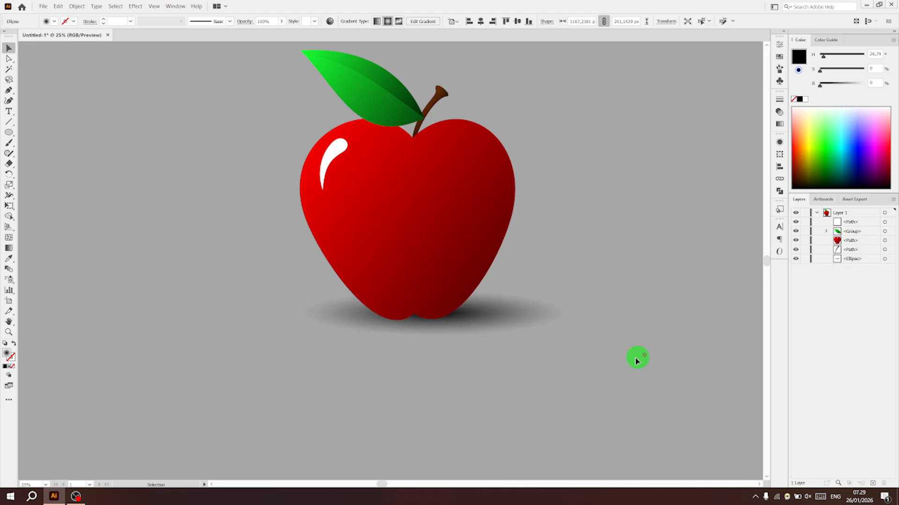
# - Select all the artwork, including the shadow, and group it
pyautogui.hotkey('ctrl', 'a')
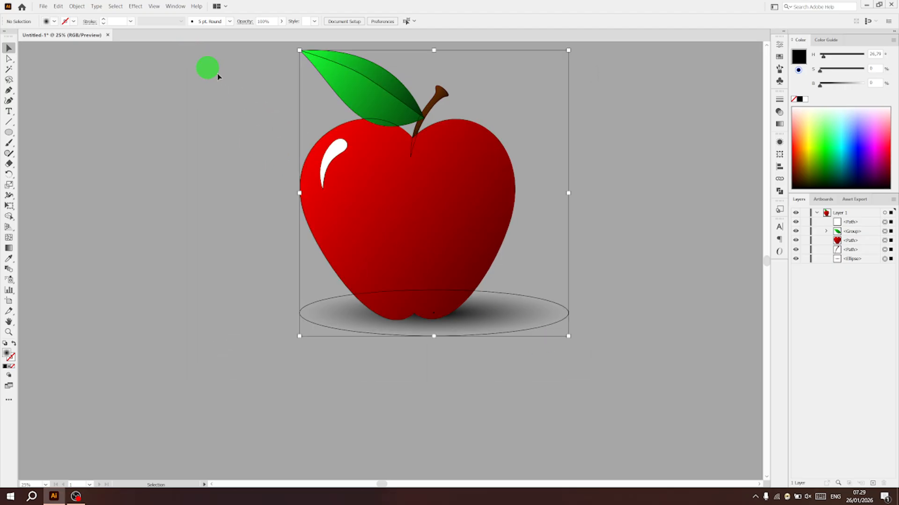
pyautogui.rightClick(435, 173)
pyautogui.click(465, 230)
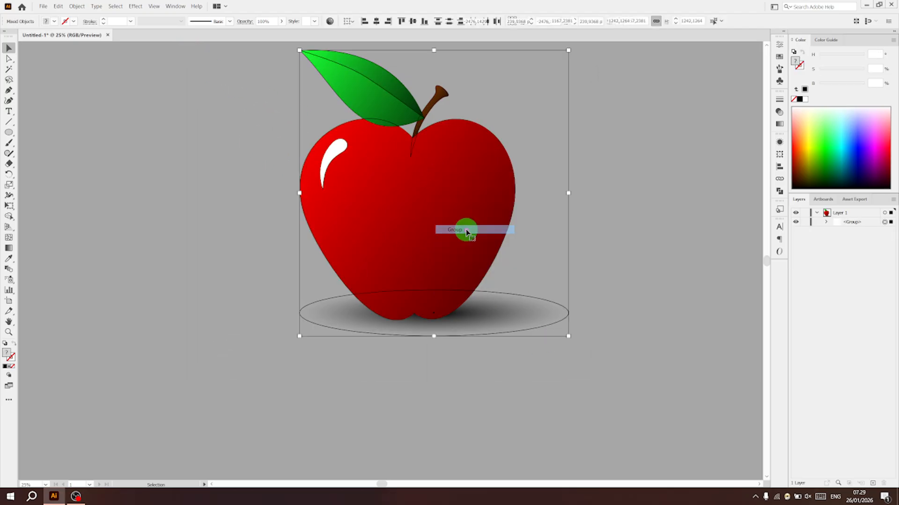
# - Scale the apple group down to fit the artboard, move it there and adjust its height and position, leaving it deselected
pyautogui.moveTo(571, 198); pyautogui.dragTo(490, 194)
pyautogui.moveTo(594, 202); pyautogui.dragTo(325, 199)
pyautogui.moveTo(117, 190); pyautogui.dragTo(274, 194)
pyautogui.moveTo(117, 218); pyautogui.dragTo(494, 226)
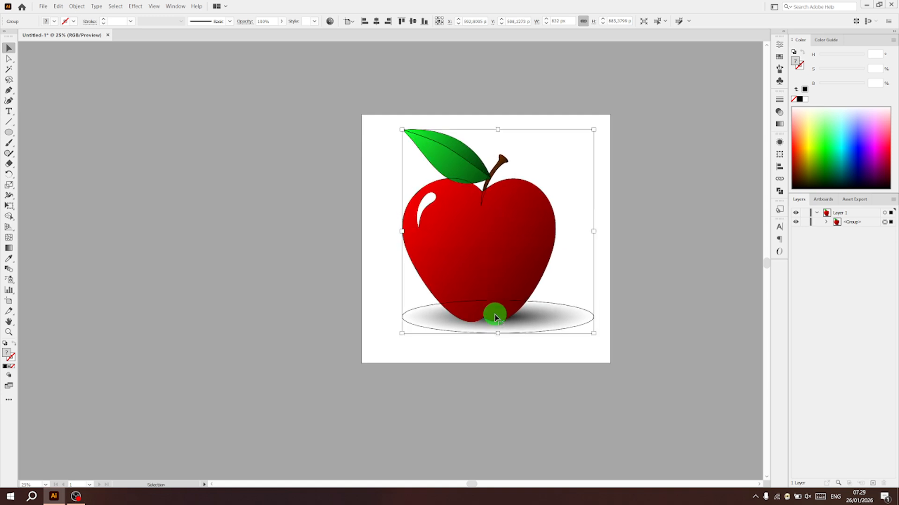
pyautogui.moveTo(497, 339); pyautogui.dragTo(495, 344)
pyautogui.moveTo(502, 284); pyautogui.dragTo(498, 282)
pyautogui.click(674, 281)
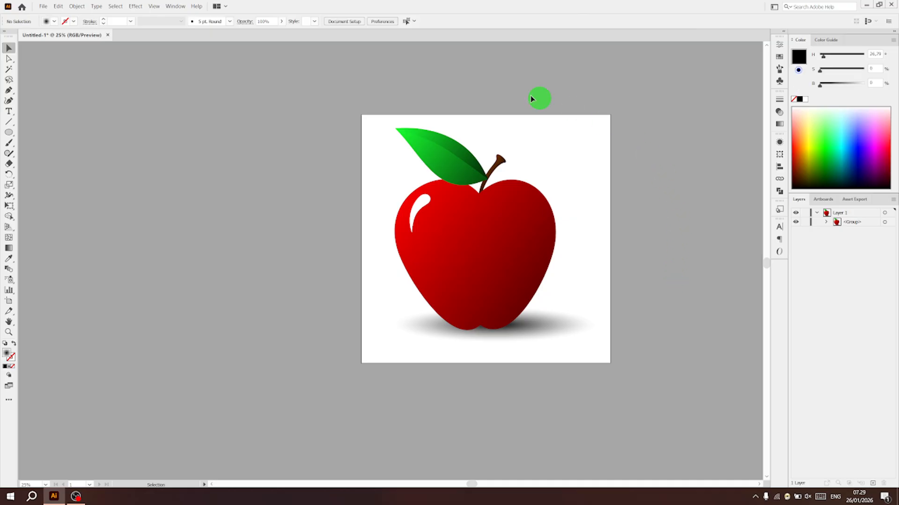
# - Save the document as an Adobe Illustrator file named Apel, in the Illustrator 2020 version
pyautogui.click(44, 6)
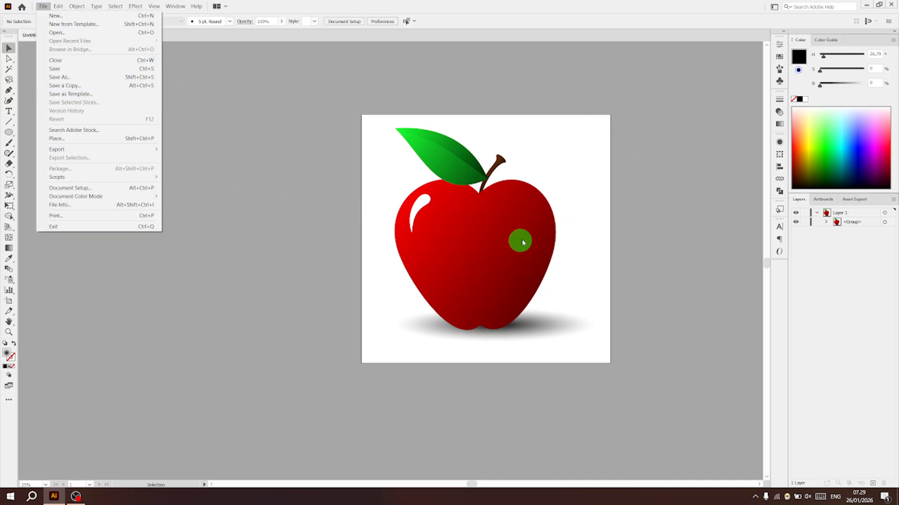
pyautogui.click(90, 69)
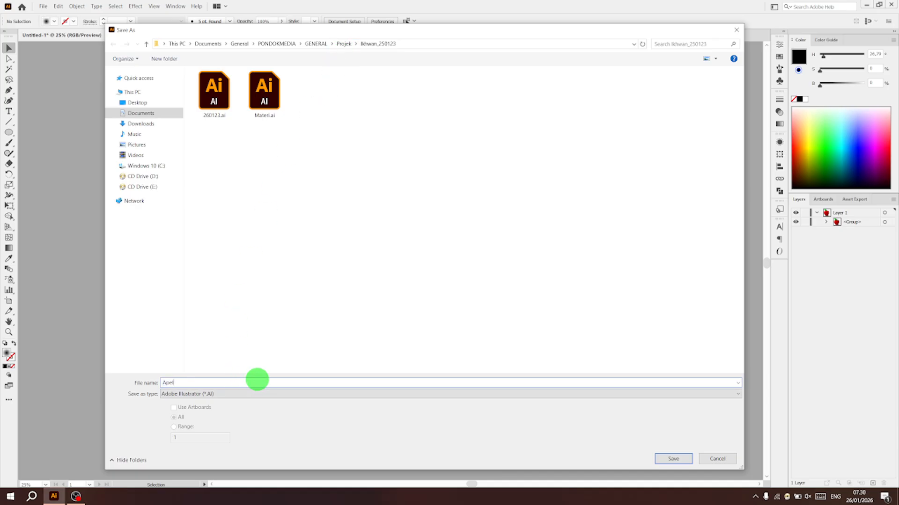
pyautogui.click(674, 459)
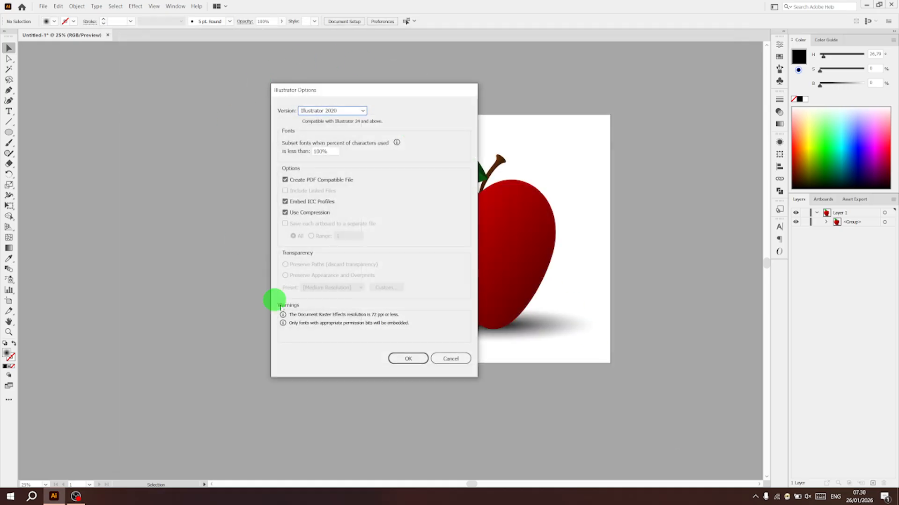
pyautogui.click(416, 359)
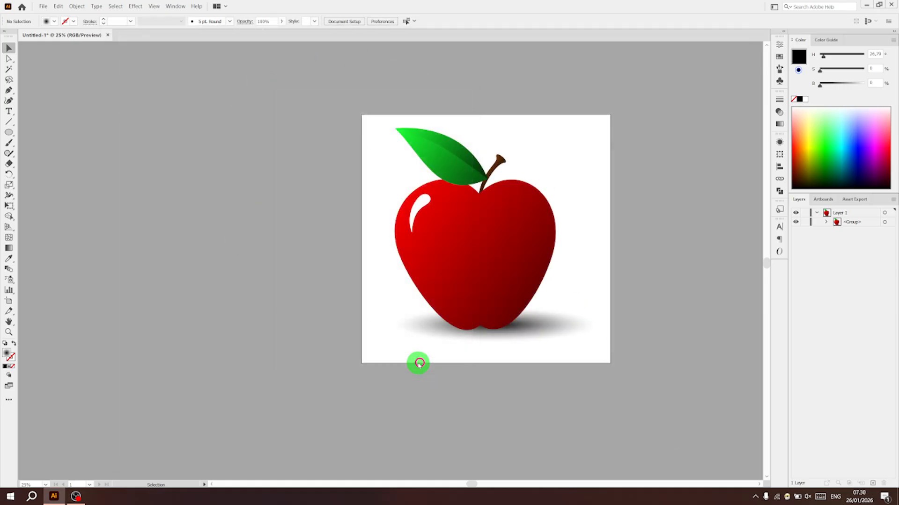
# - Export the artwork as Apel.png in PNG format, using artboards, with Screen resolution and a transparent background
pyautogui.click(43, 6)
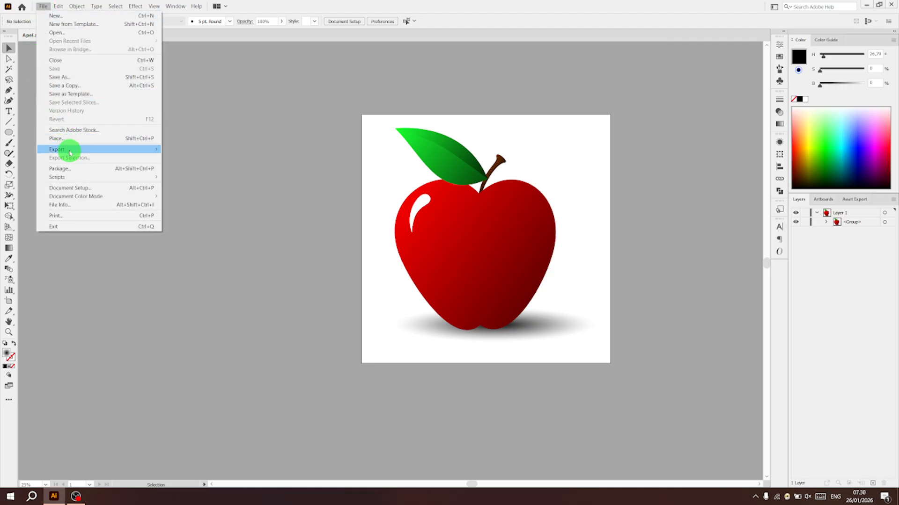
pyautogui.moveTo(89, 149)
pyautogui.click(201, 158)
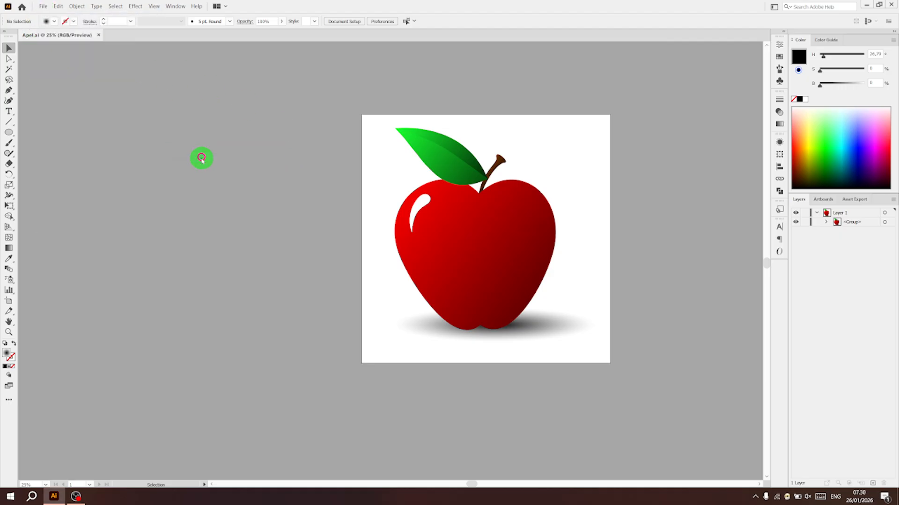
pyautogui.click(241, 395)
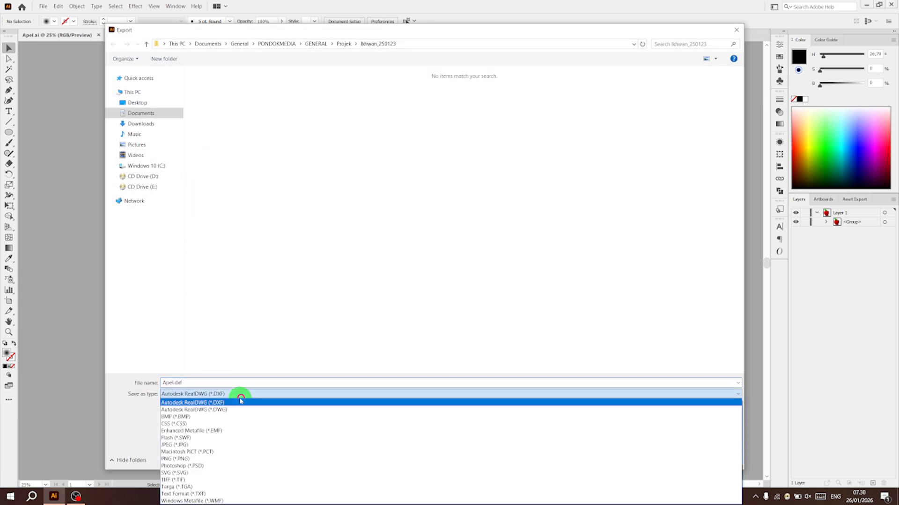
pyautogui.click(215, 457)
pyautogui.click(183, 416)
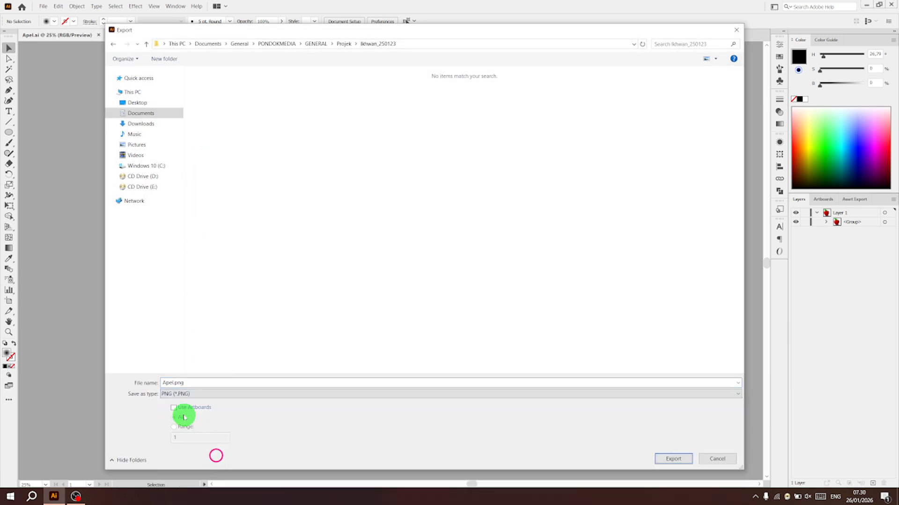
pyautogui.click(678, 459)
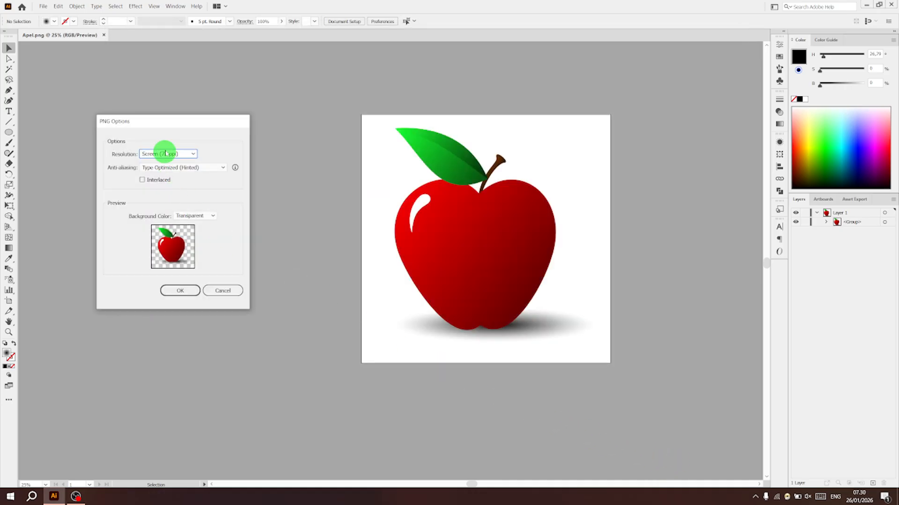
pyautogui.click(181, 291)
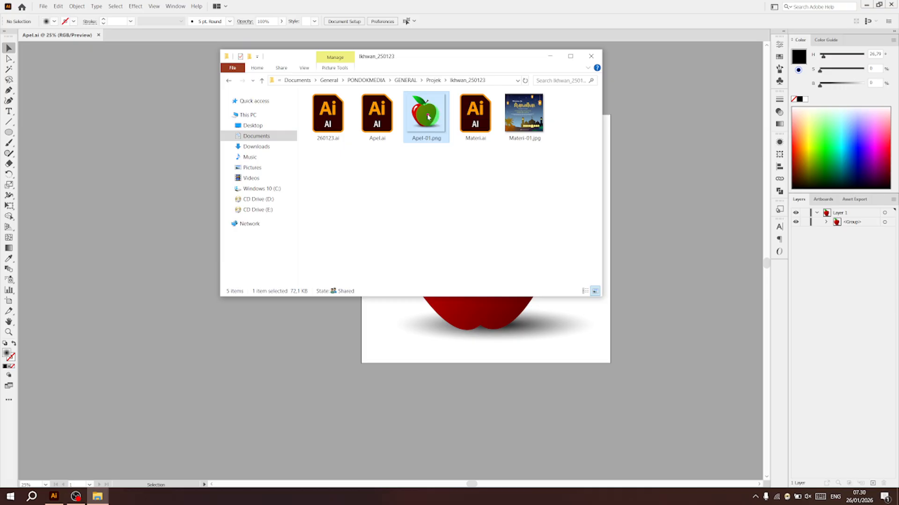
# - Open the exported Apel-01.png in the image viewer to check it, and close the viewer and the folder window
pyautogui.doubleClick(427, 117)
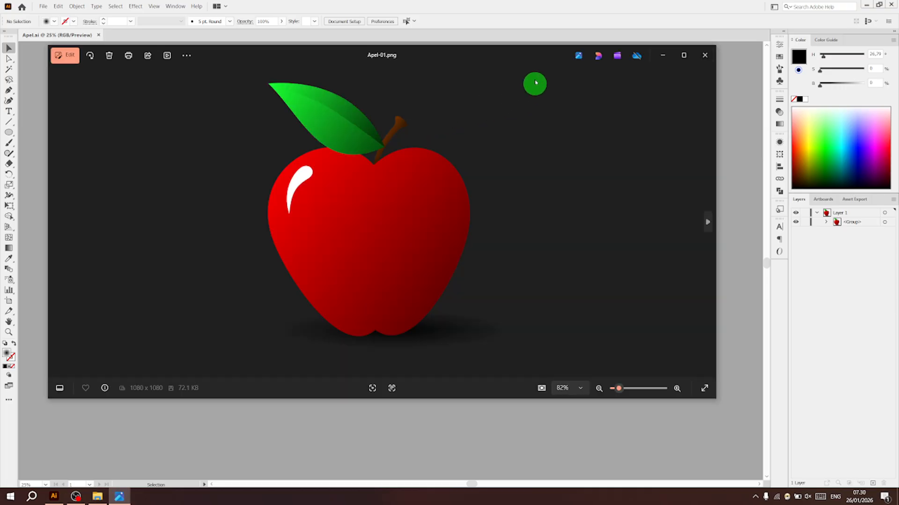
pyautogui.moveTo(498, 53); pyautogui.dragTo(537, 63)
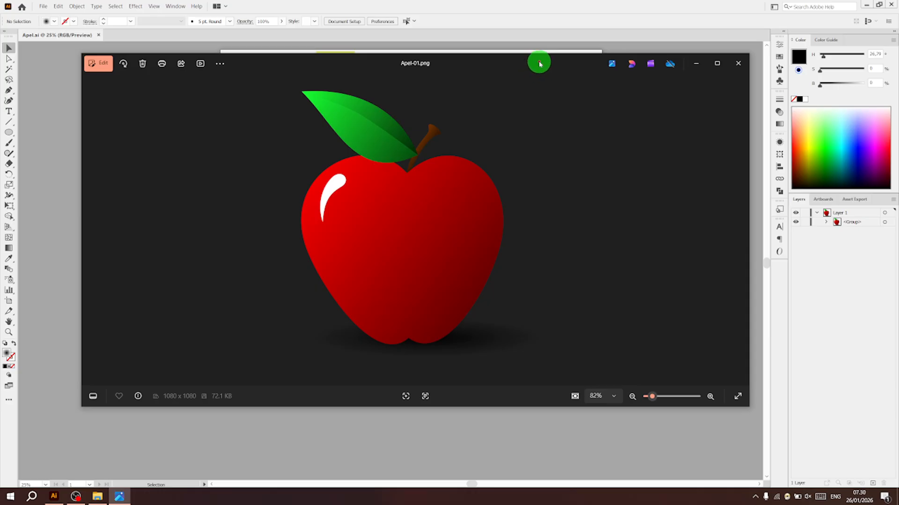
pyautogui.moveTo(539, 64); pyautogui.dragTo(515, 66)
pyautogui.click(707, 71)
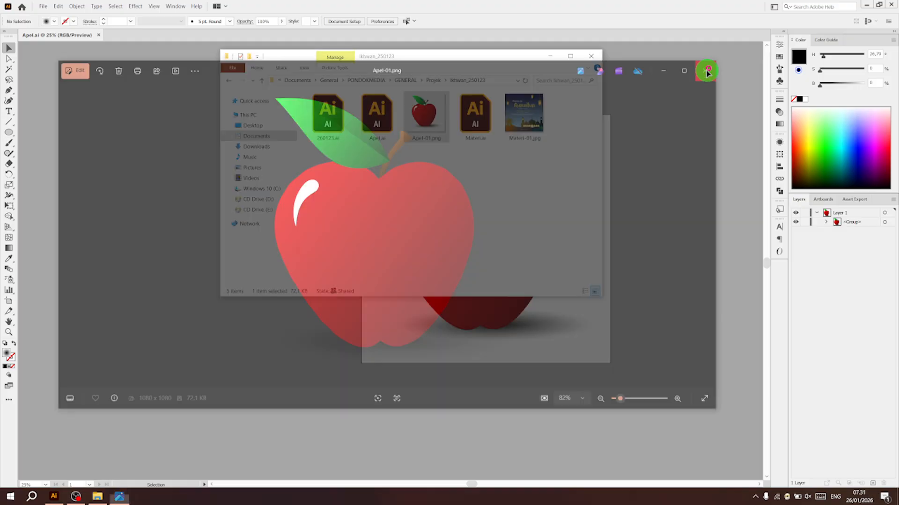
pyautogui.moveTo(498, 50); pyautogui.dragTo(391, 69)
pyautogui.click(490, 69)
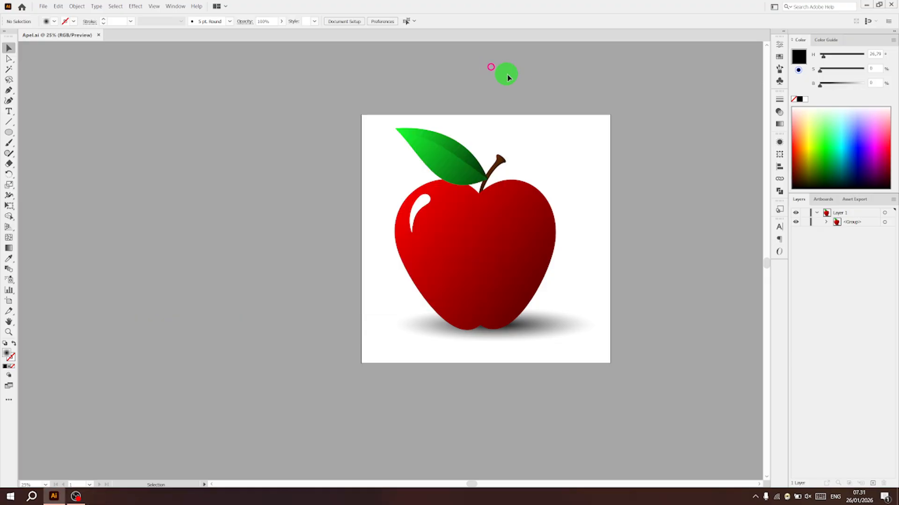